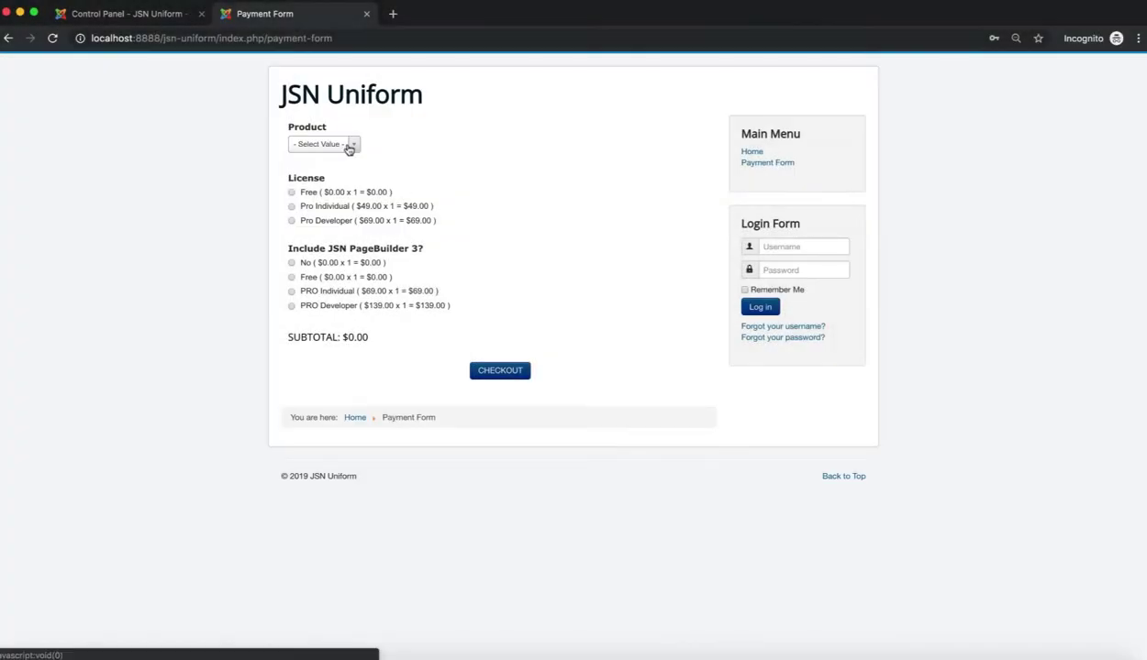
Order JSN PowerAdmin 2 with Pro Individual and PRO Developer PageBuilder, then submit checkout.
{"action": "left_click_drag", "start_coordinate": [285, 127], "coordinate": [336, 128]}
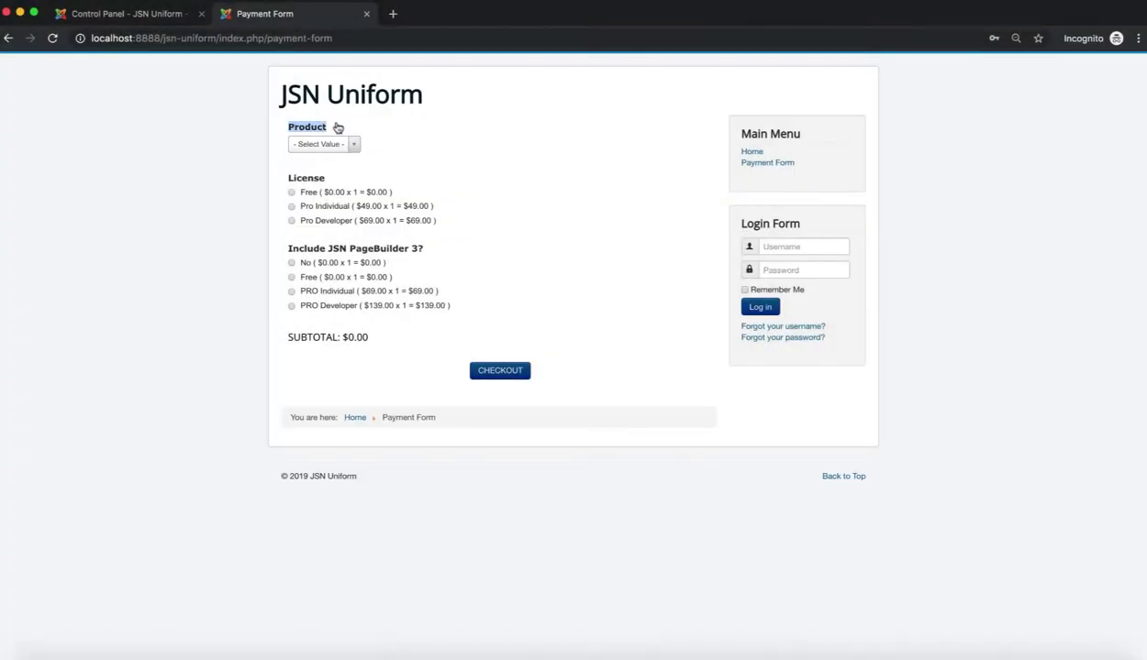
{"action": "left_click", "coordinate": [326, 183]}
{"action": "left_click", "coordinate": [357, 145]}
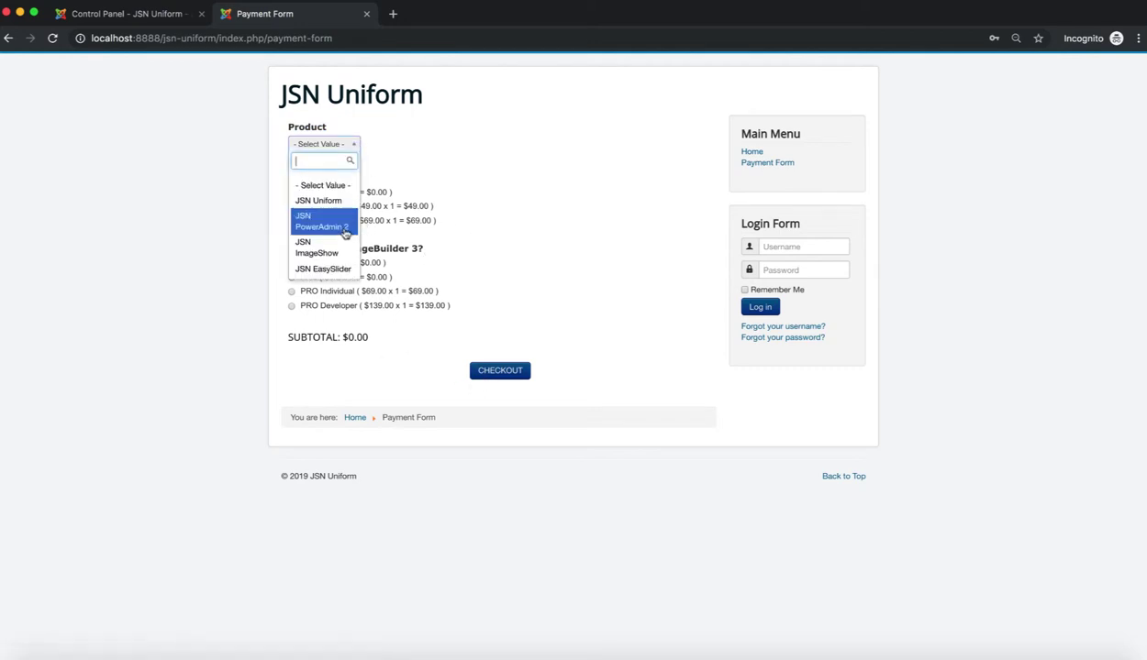
{"action": "left_click", "coordinate": [345, 228]}
{"action": "left_click", "coordinate": [306, 206]}
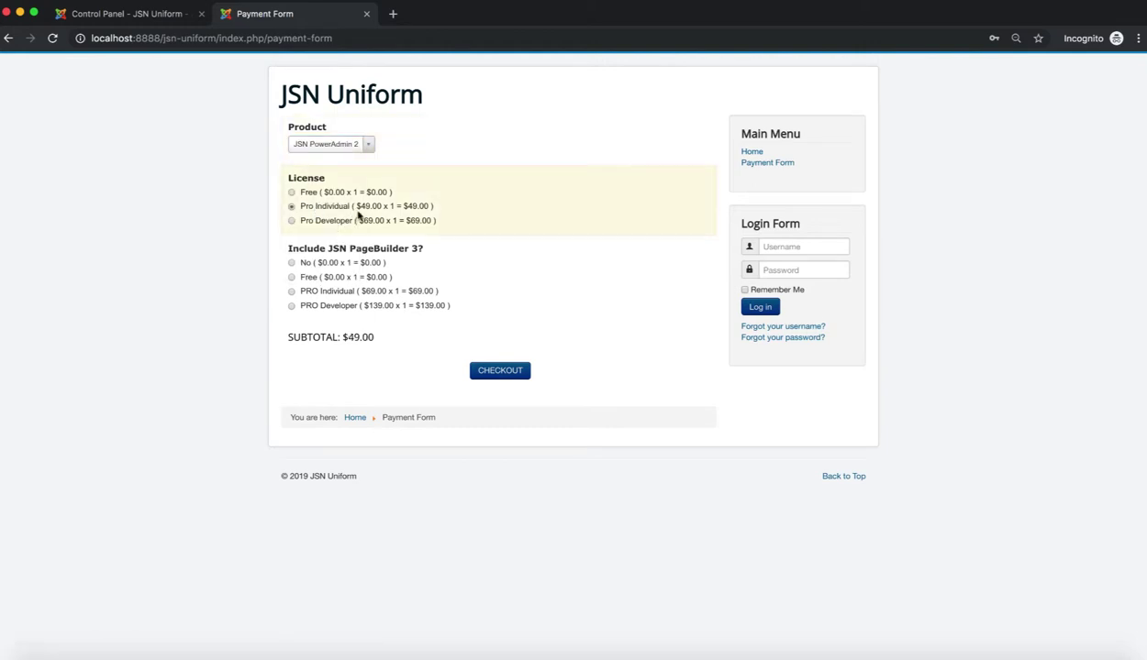
{"action": "left_click", "coordinate": [333, 306]}
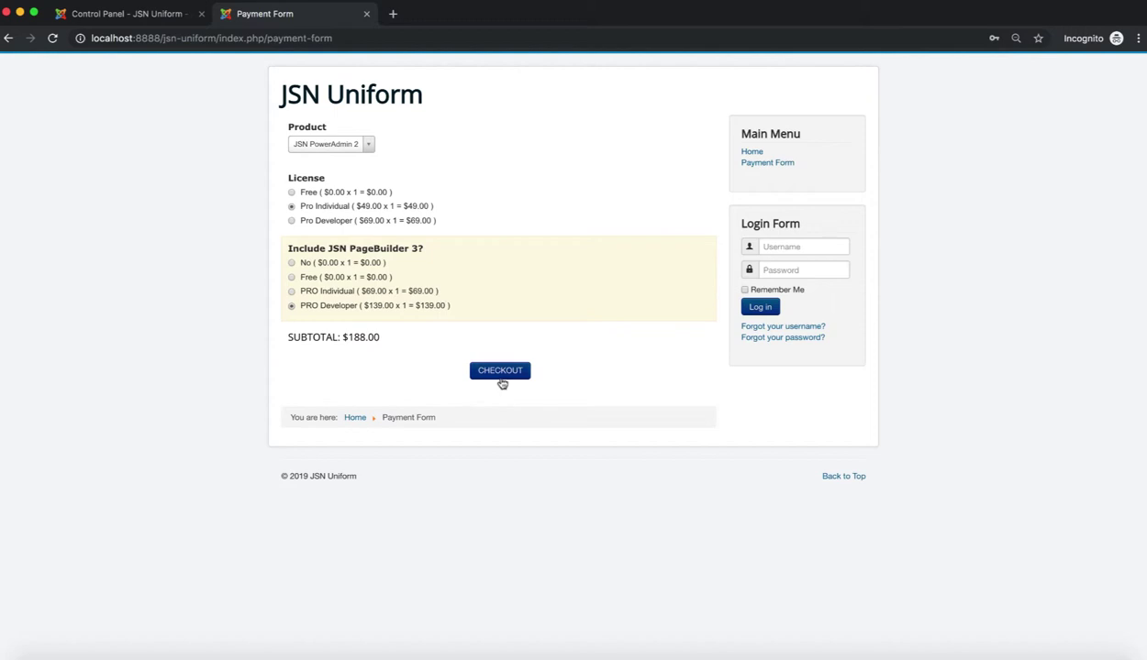
{"action": "left_click", "coordinate": [500, 371]}
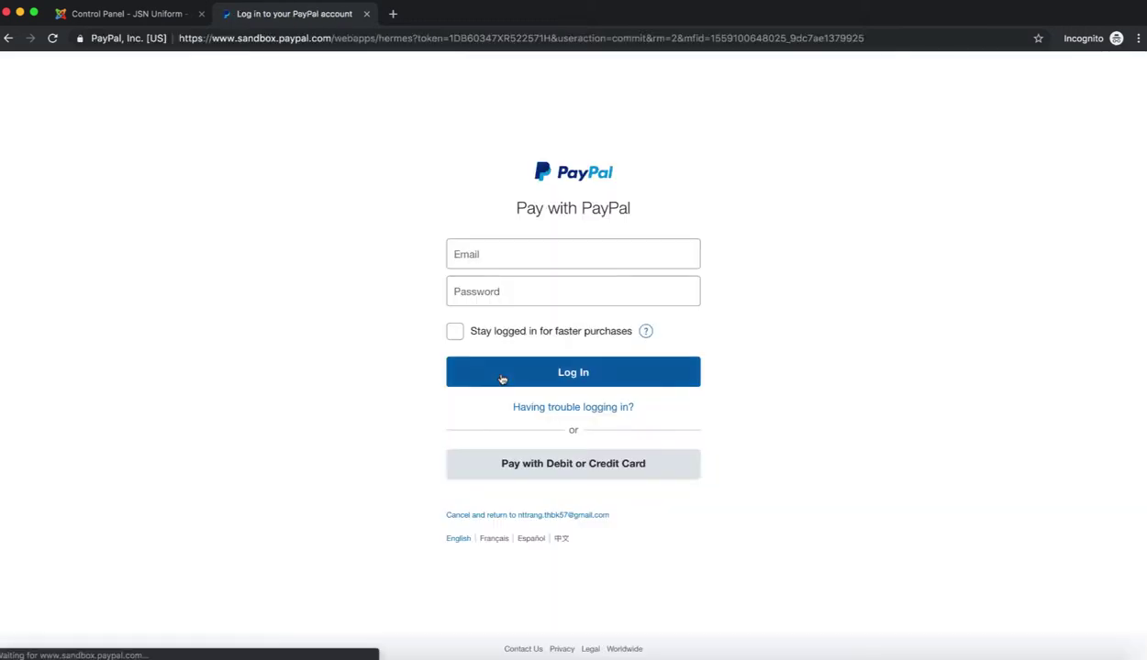
Log in to the PayPal sandbox using the saved sandbox account credentials.
{"action": "left_click", "coordinate": [563, 256]}
{"action": "left_click", "coordinate": [587, 332]}
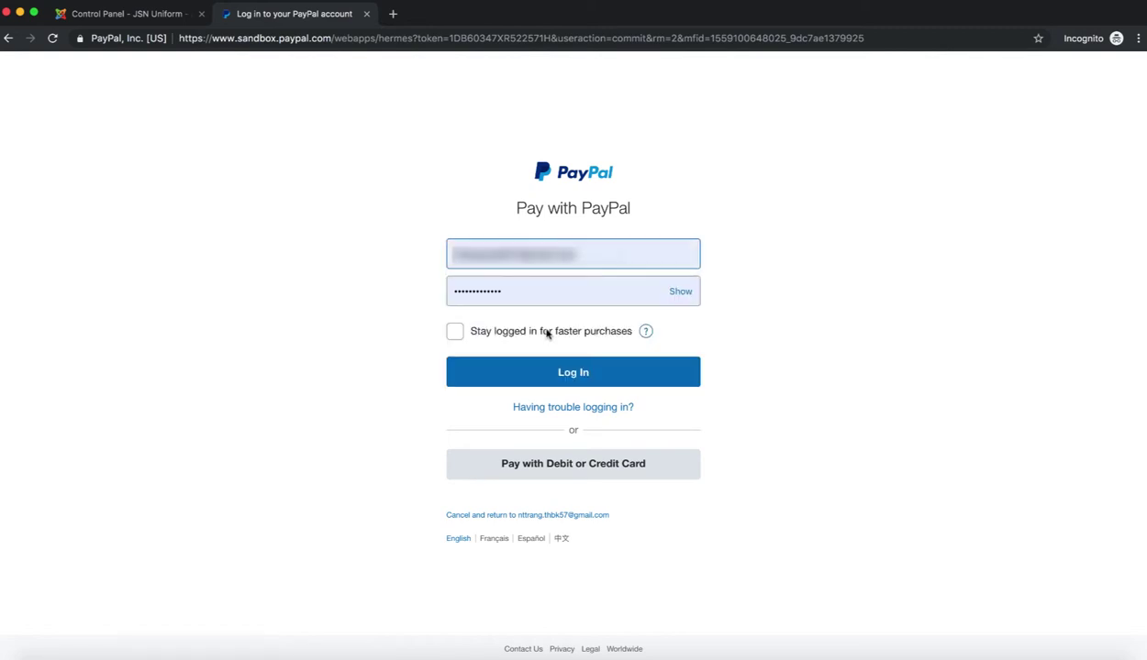
{"action": "left_click", "coordinate": [576, 384]}
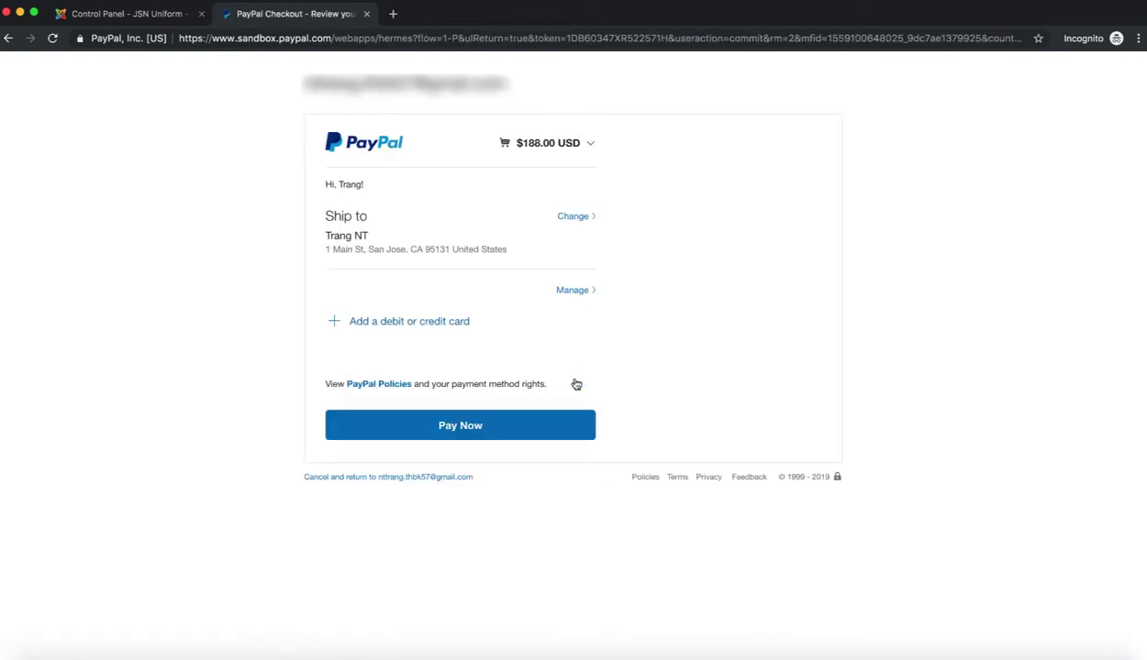
Review the cart items: Pro Individual license $49 and PageBuilder PRO Developer $139.
{"action": "left_click", "coordinate": [591, 146]}
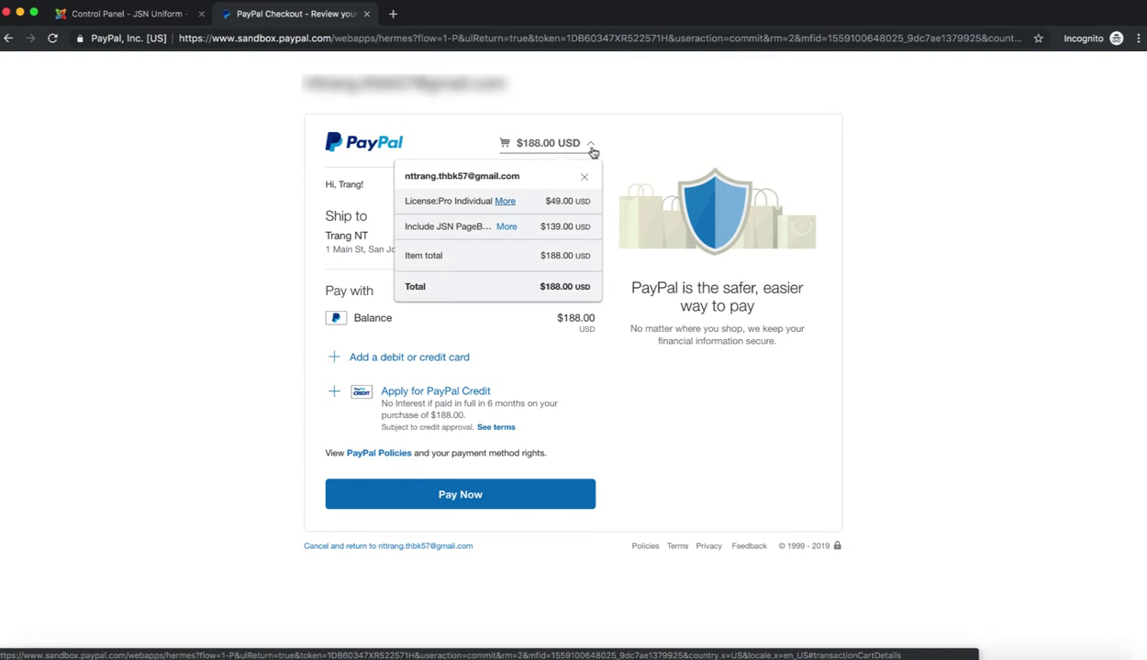
{"action": "left_click", "coordinate": [505, 202]}
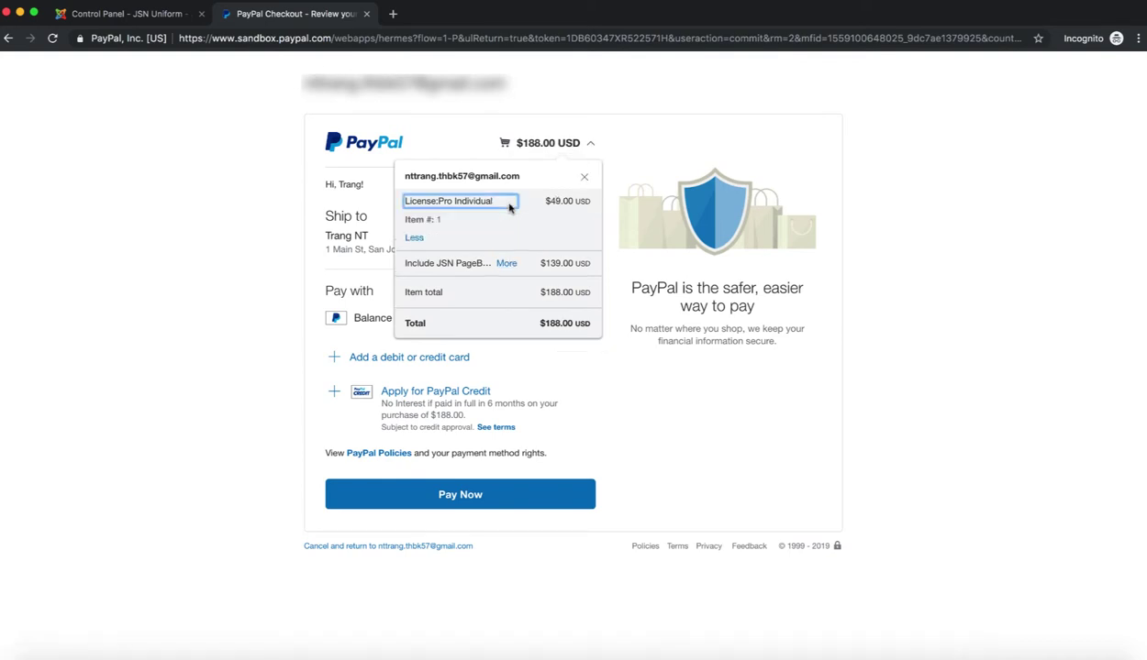
{"action": "left_click", "coordinate": [508, 261]}
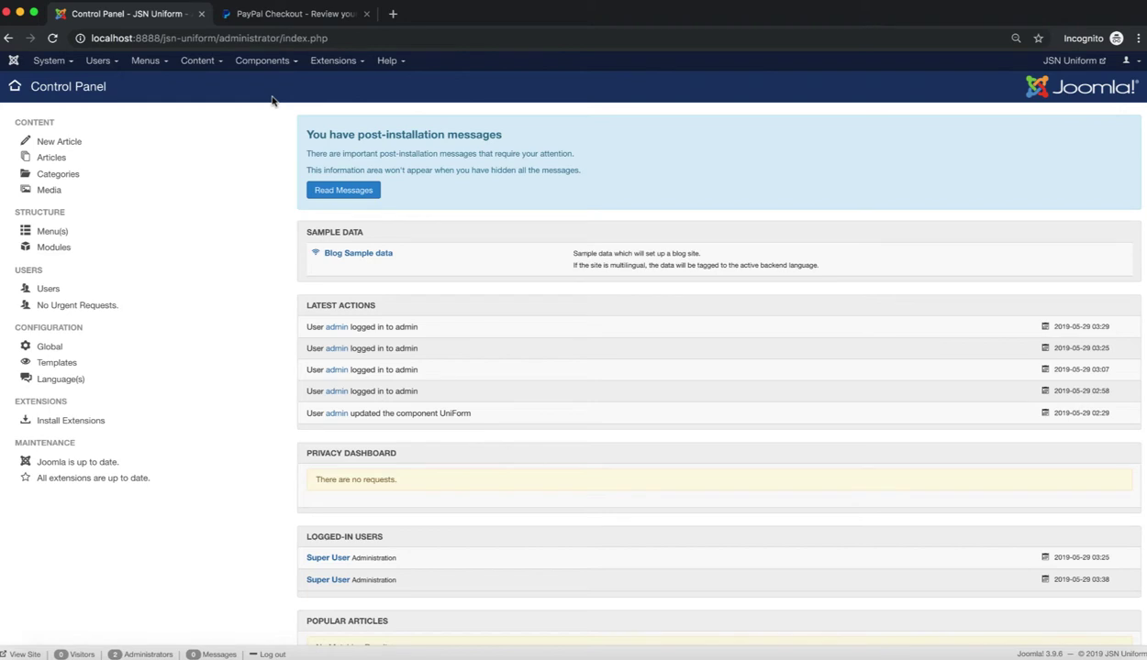
Start a new blank form from the JSN UniForm Forms manager.
{"action": "left_click", "coordinate": [295, 62]}
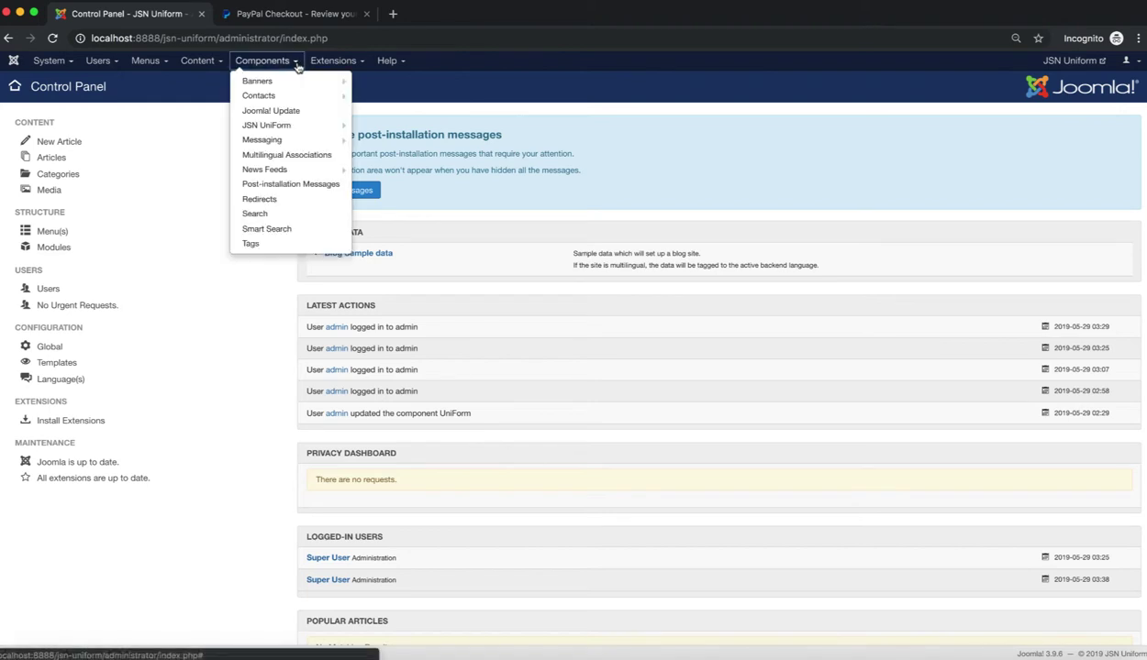
{"action": "left_click", "coordinate": [422, 126]}
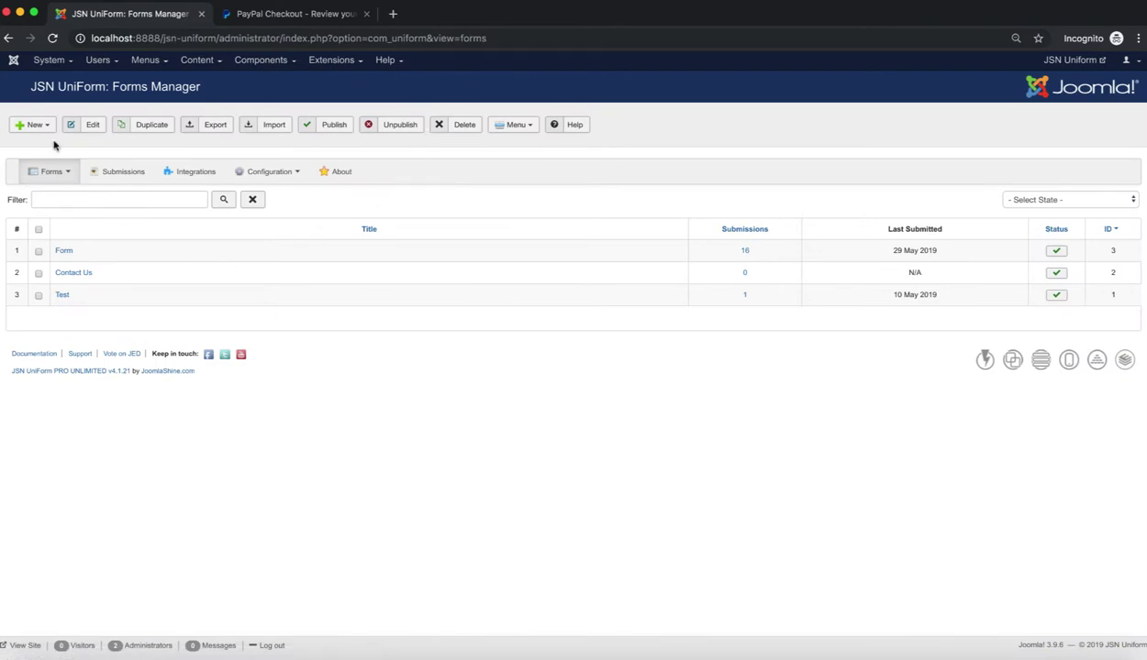
{"action": "left_click", "coordinate": [36, 126]}
{"action": "left_click", "coordinate": [83, 145]}
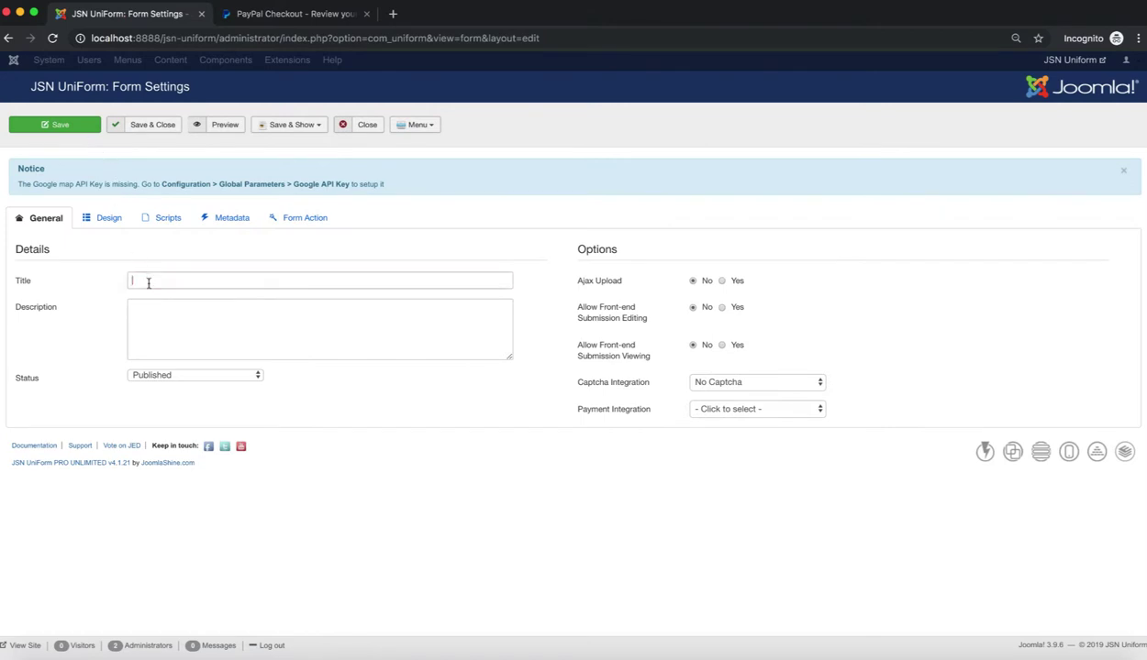
Title the form 'Payment Form', set payment integration to PayPal, and save it.
{"action": "left_click", "coordinate": [145, 280]}
{"action": "type", "text": "Payment Form"}
{"action": "left_click", "coordinate": [789, 408]}
{"action": "left_click", "coordinate": [774, 447]}
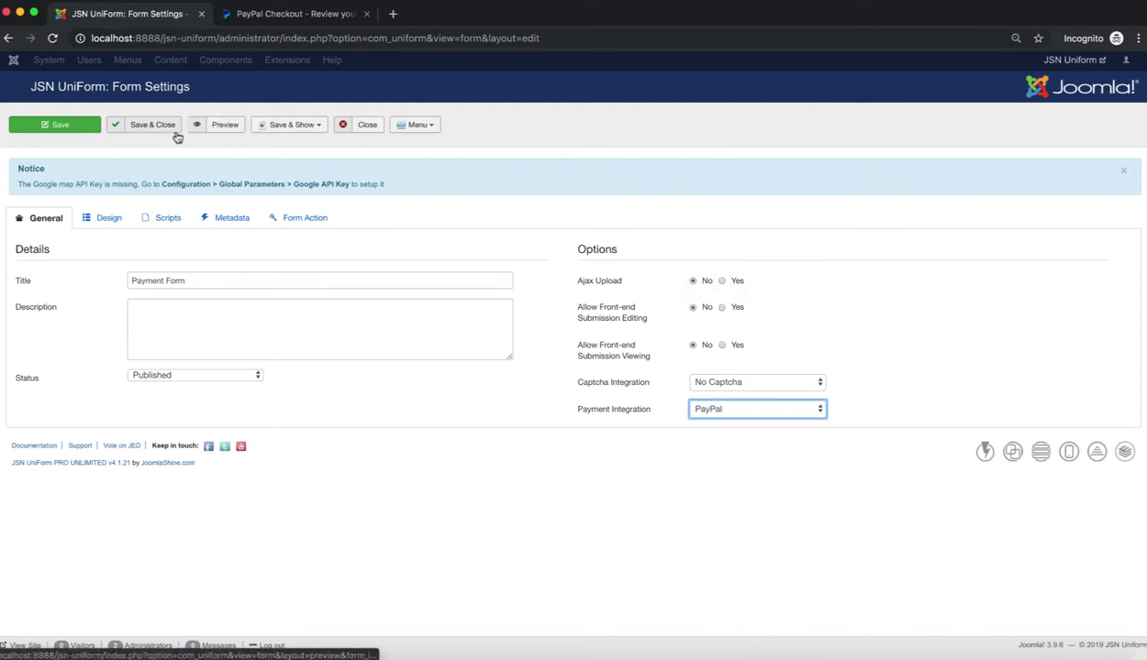
{"action": "left_click", "coordinate": [86, 130]}
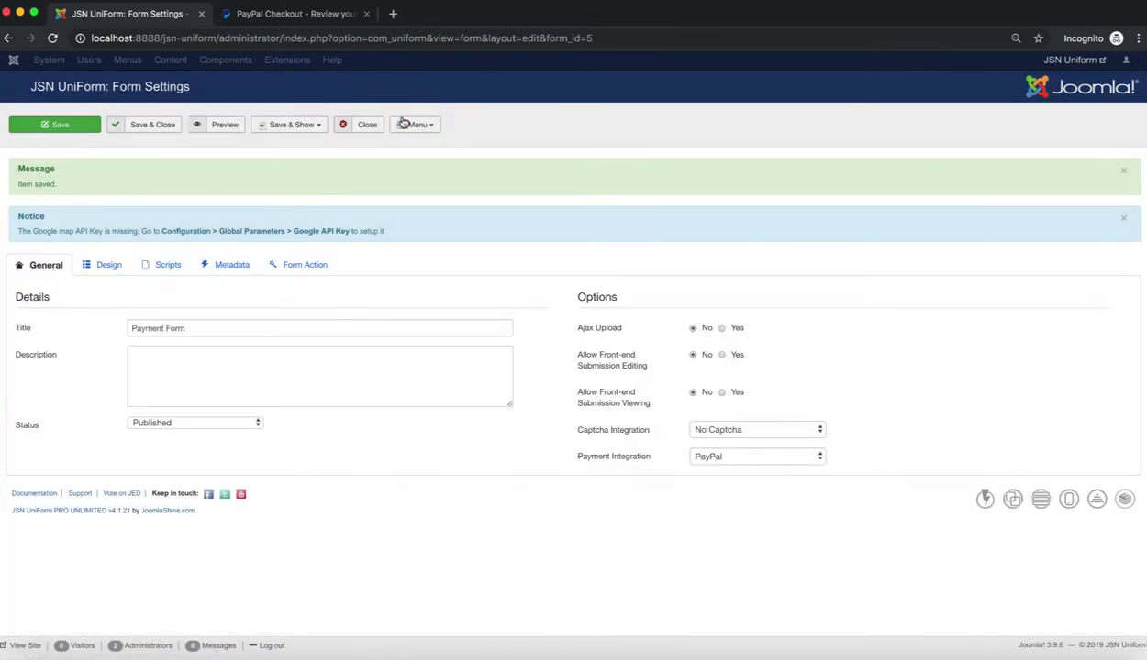
Save the UniForm Paypal integration settings with Standard Checkout as the payment type.
{"action": "left_click", "coordinate": [434, 133]}
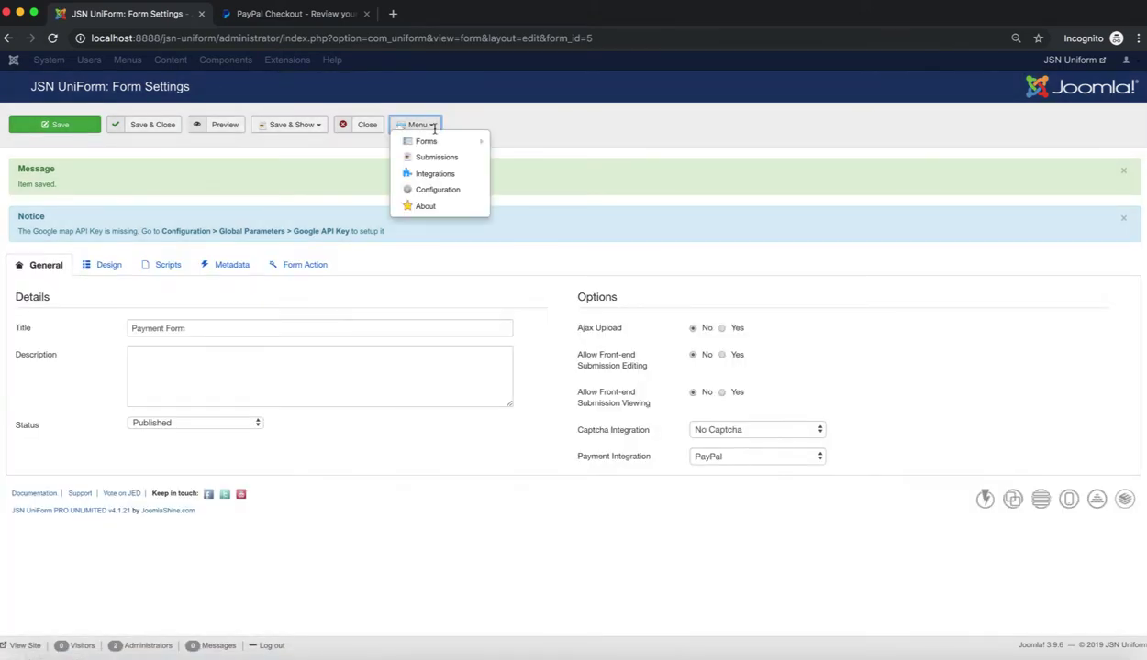
{"action": "left_click", "coordinate": [474, 179]}
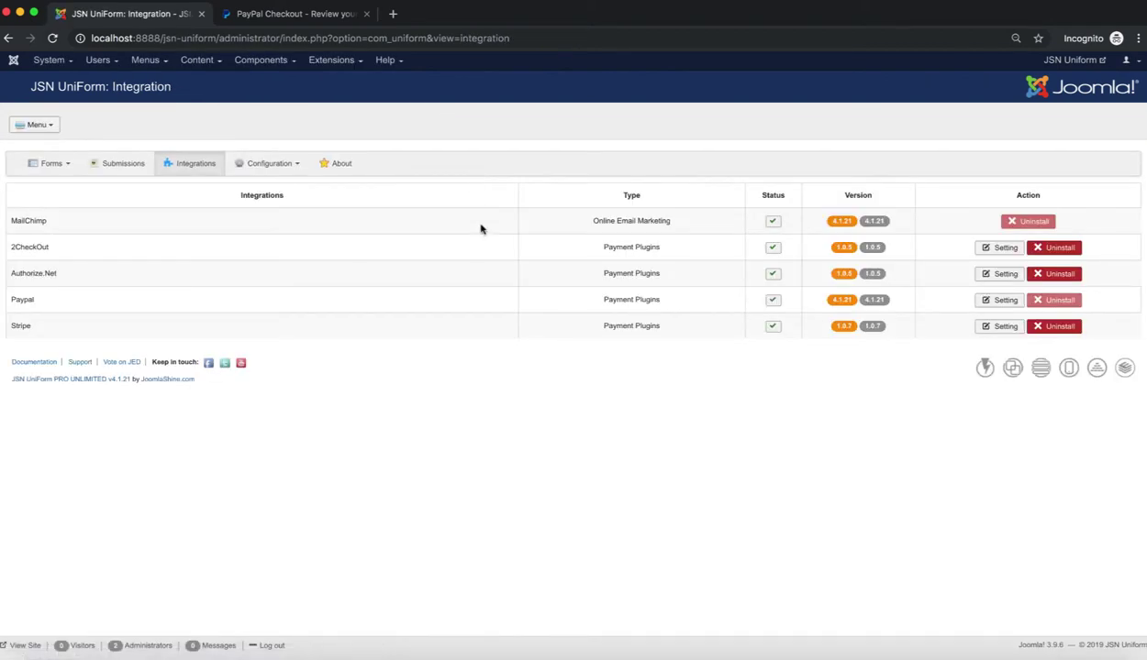
{"action": "double_click", "coordinate": [27, 299]}
{"action": "left_click", "coordinate": [998, 303]}
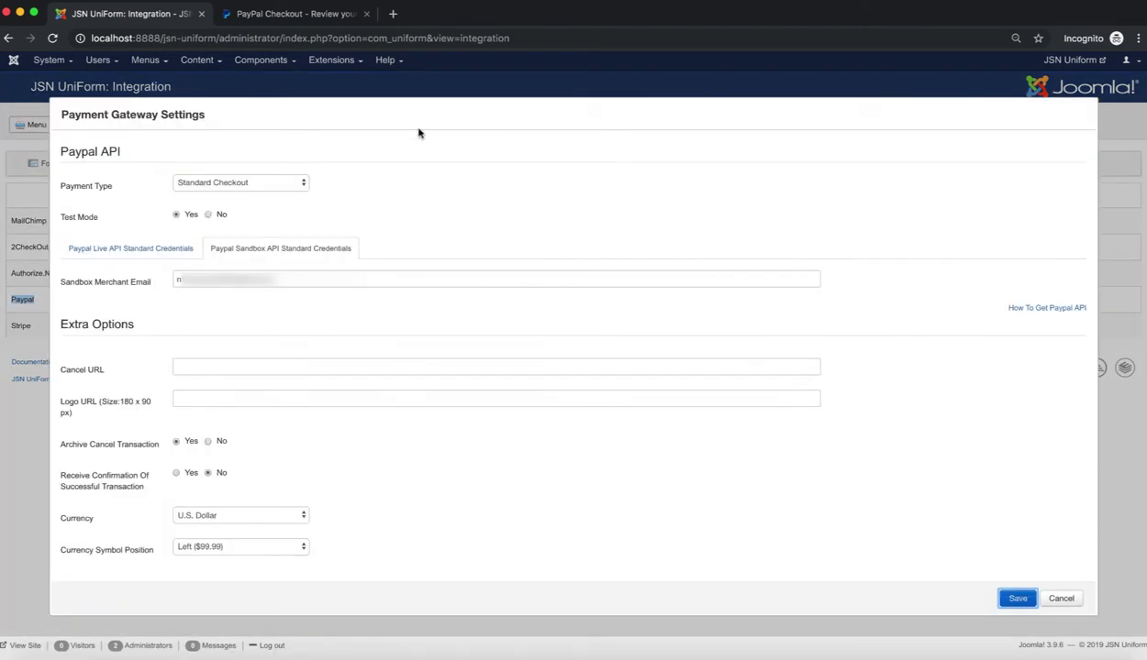
{"action": "left_click", "coordinate": [283, 188]}
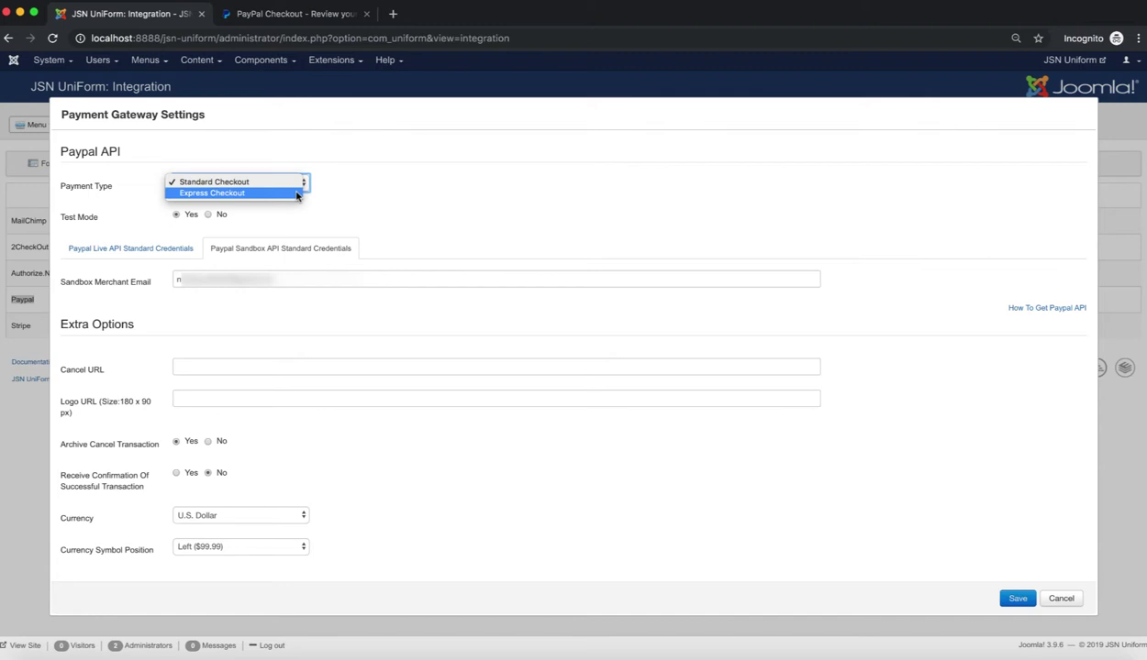
{"action": "left_click", "coordinate": [349, 207]}
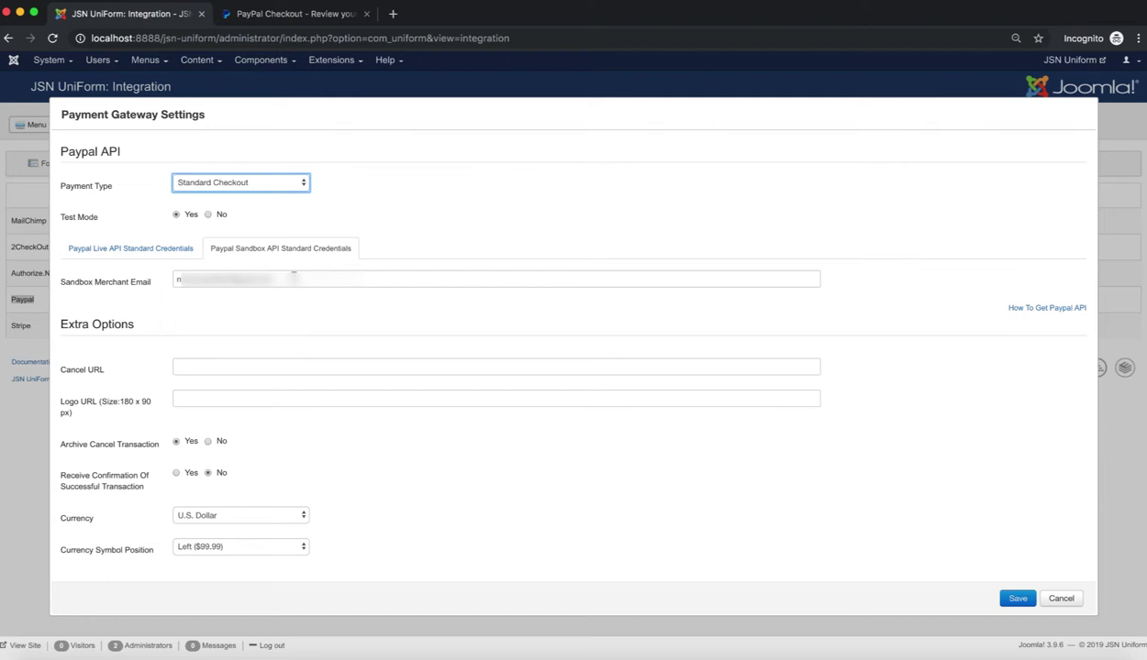
{"action": "left_click", "coordinate": [1018, 599]}
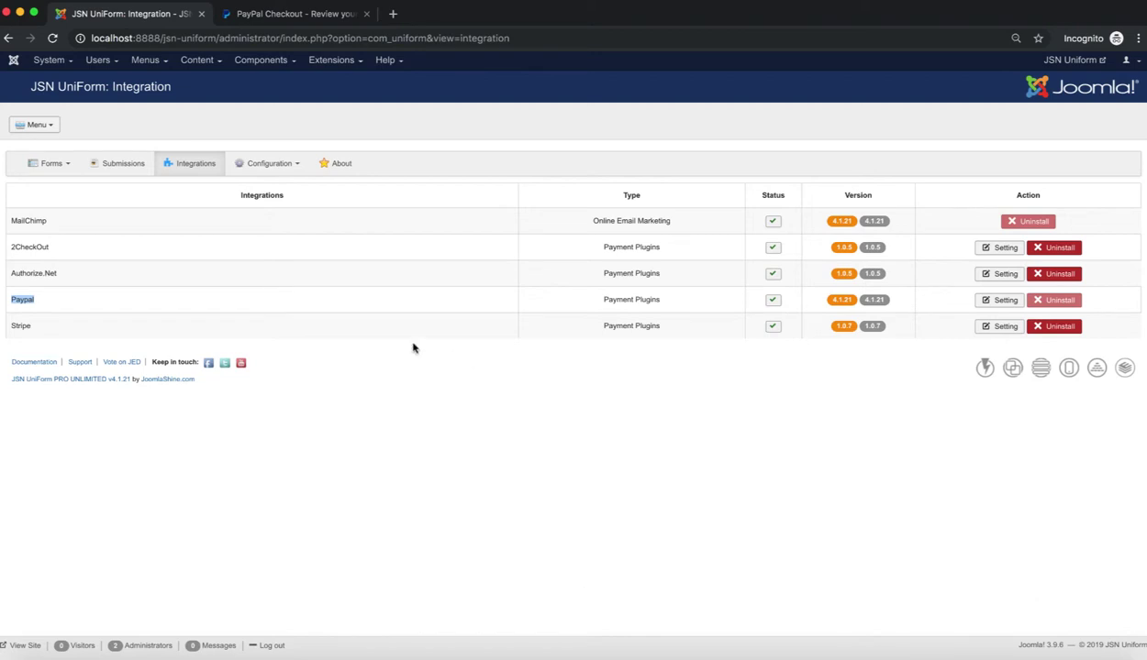
Add a dropdown field titled 'Product' to the Payment Form.
{"action": "left_click", "coordinate": [61, 163]}
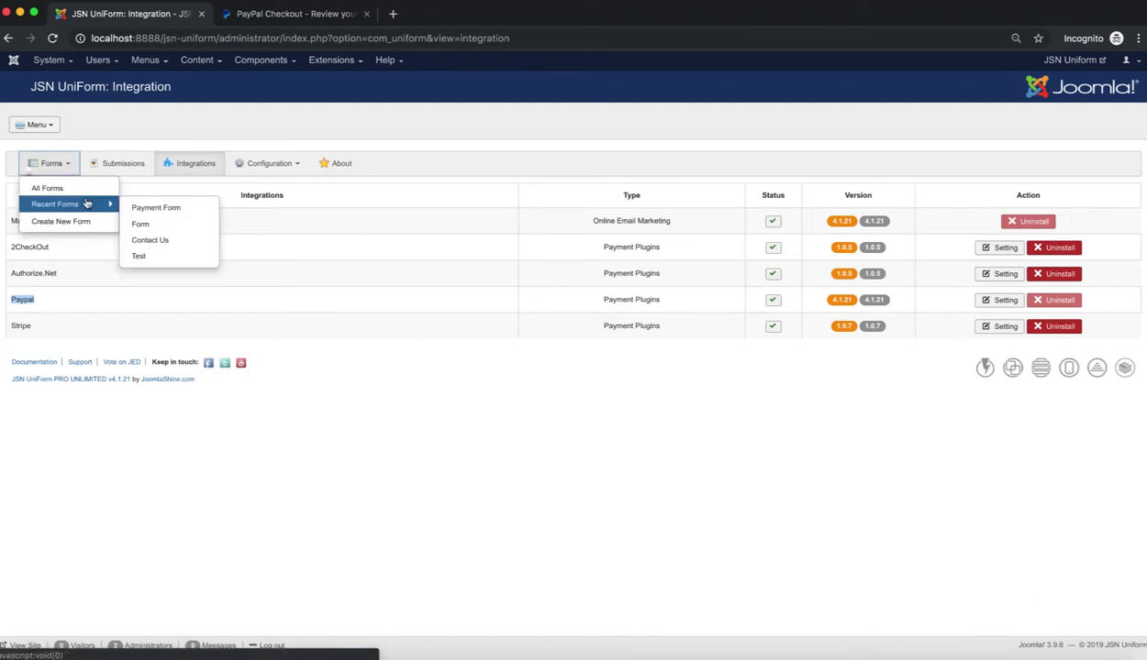
{"action": "left_click", "coordinate": [192, 208]}
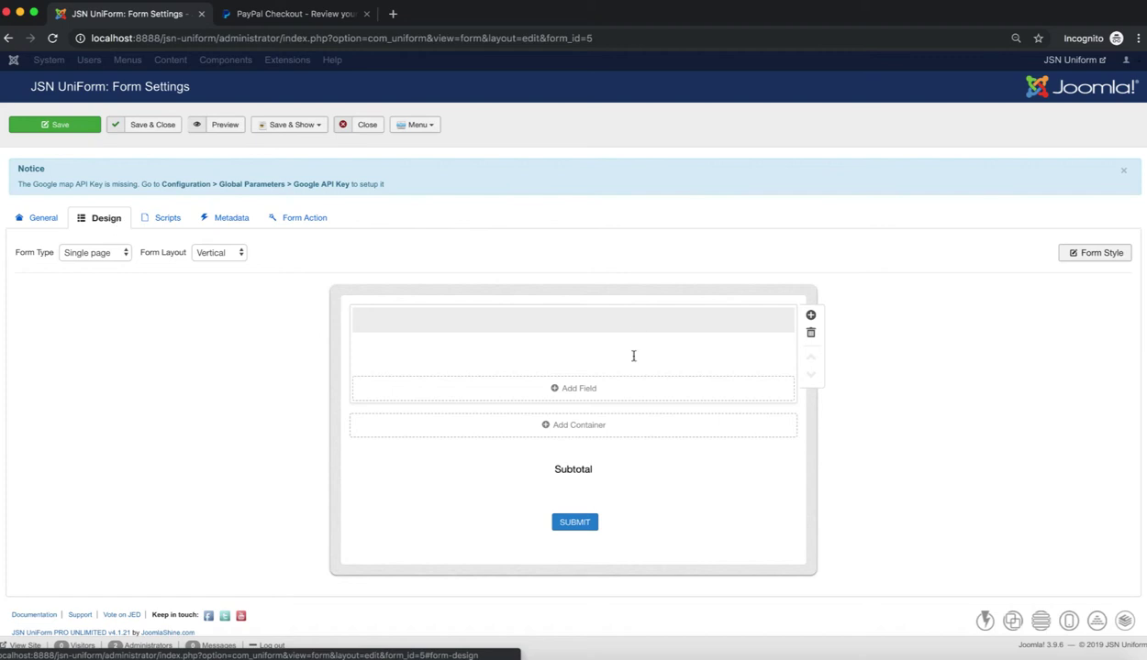
{"action": "left_click", "coordinate": [624, 397]}
{"action": "left_click", "coordinate": [702, 218]}
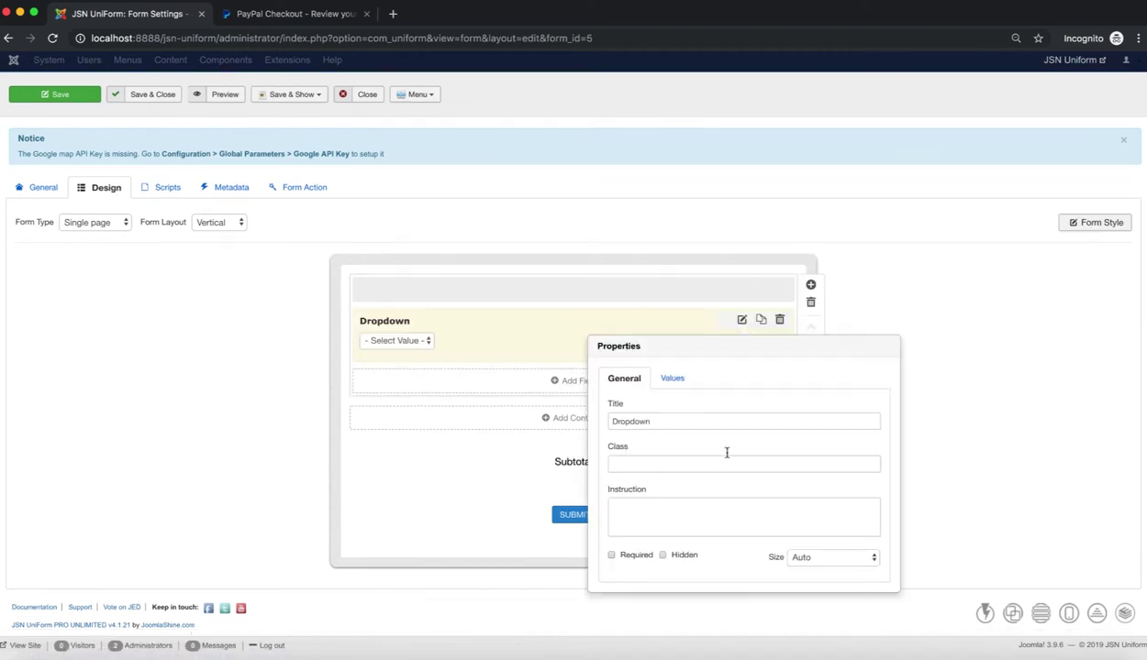
{"action": "double_click", "coordinate": [701, 426]}
{"action": "type", "text": "Product"}
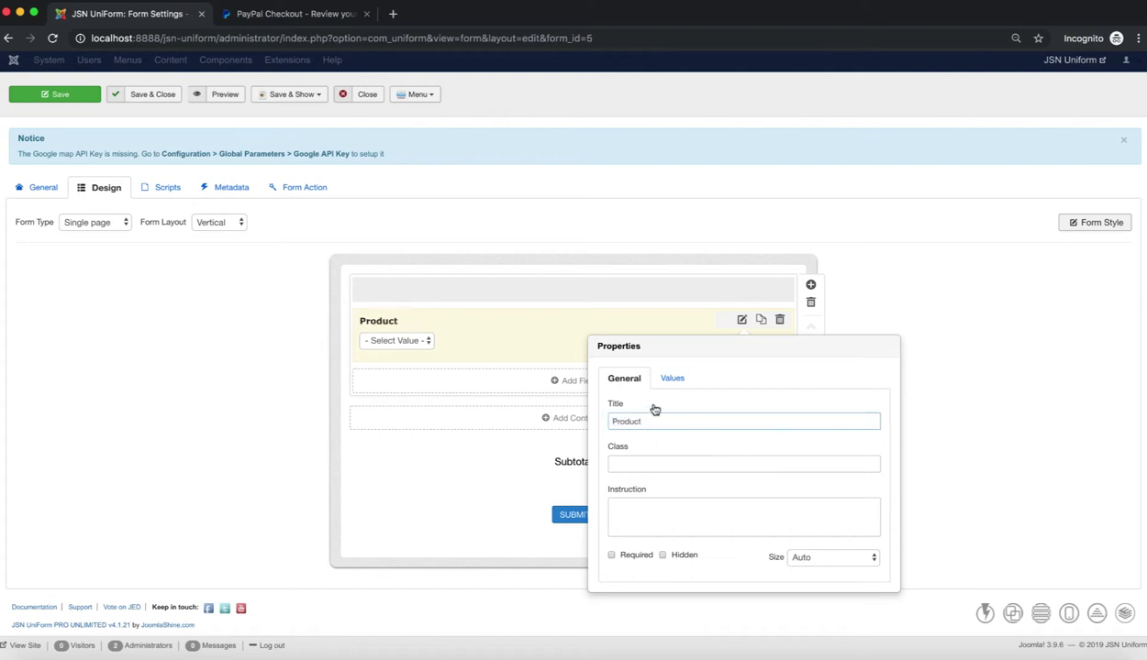
Set the Product values to JSN Uniform, JSN PowerAdmin 2, JSN ImageShow and JSN EasySlider.
{"action": "left_click", "coordinate": [673, 382]}
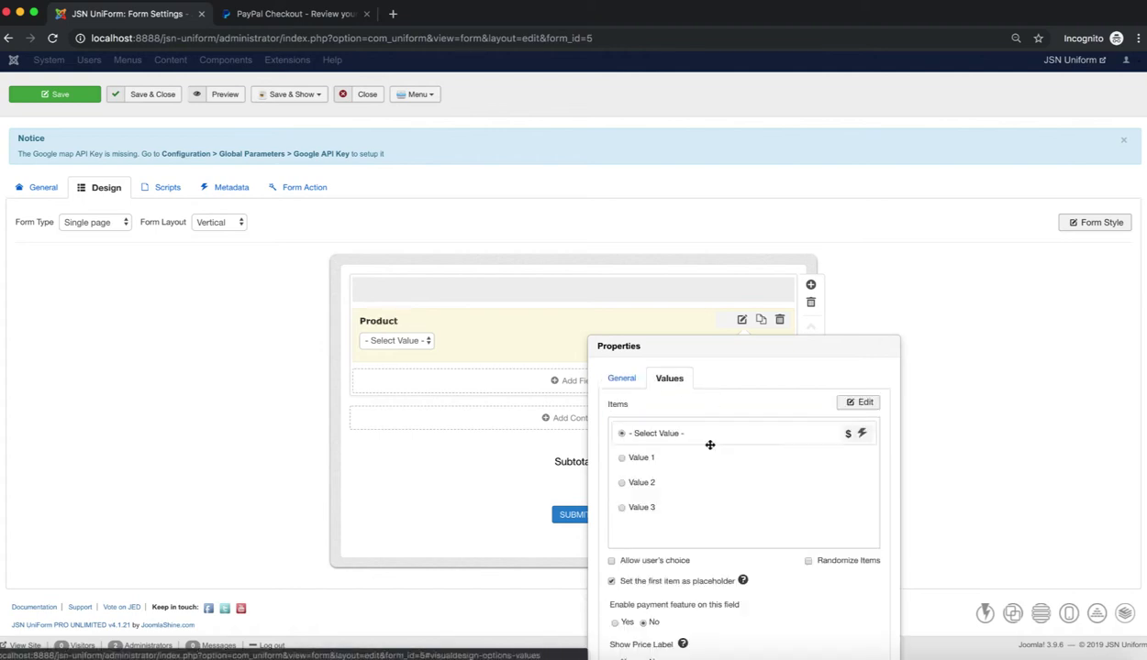
{"action": "left_click", "coordinate": [863, 404]}
{"action": "left_click_drag", "start_coordinate": [644, 458], "coordinate": [593, 437]}
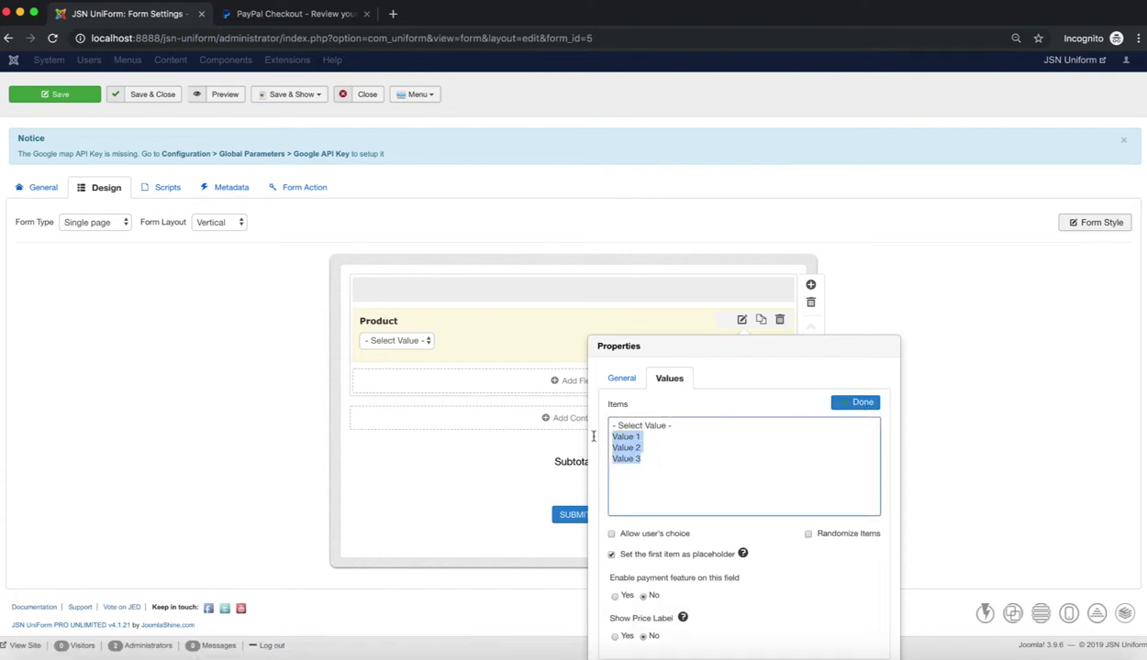
{"action": "type", "text": "JSN Uniform"}
{"action": "key", "text": "Return"}
{"action": "type", "text": "JSN Pow"}
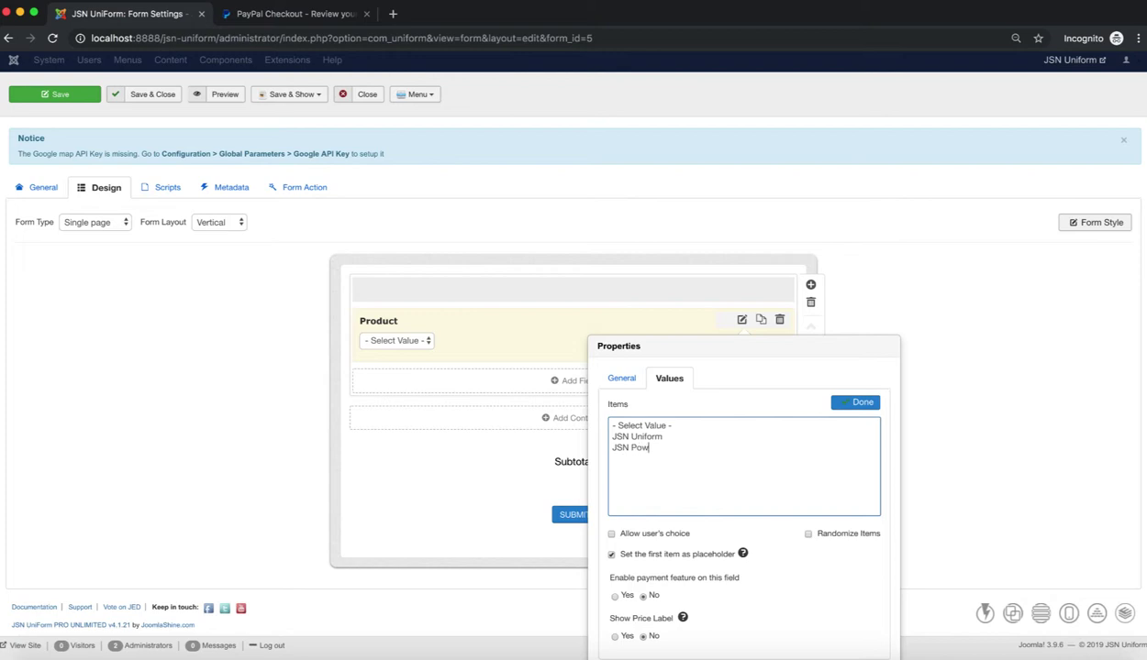
{"action": "type", "text": "erAdmin 2"}
{"action": "key", "text": "Return"}
{"action": "type", "text": "JSN Ima"}
{"action": "type", "text": "geShow J"}
{"action": "type", "text": "SN EasySlider"}
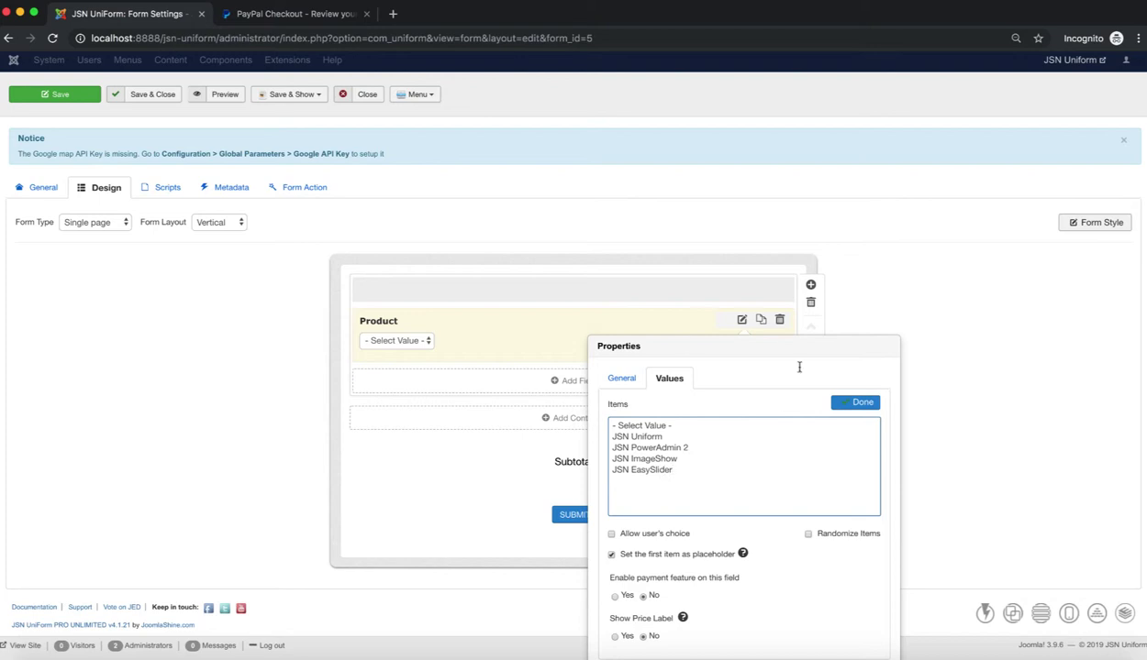
{"action": "left_click", "coordinate": [853, 403]}
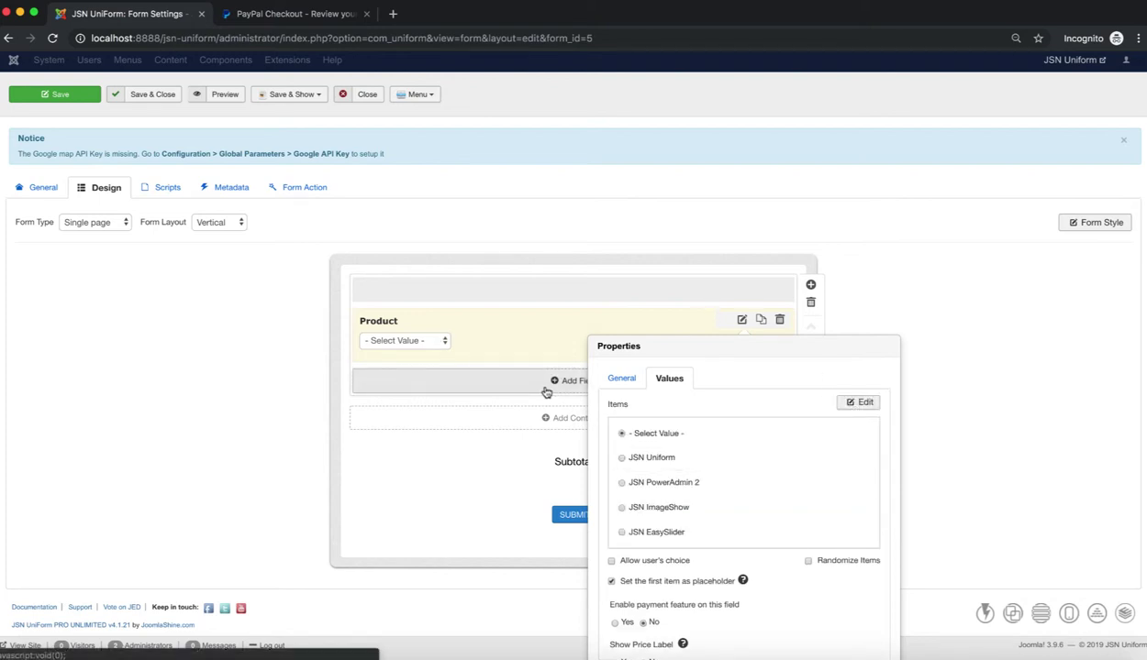
{"action": "scroll", "coordinate": [740, 452], "scroll_direction": "down", "scroll_amount": 1}
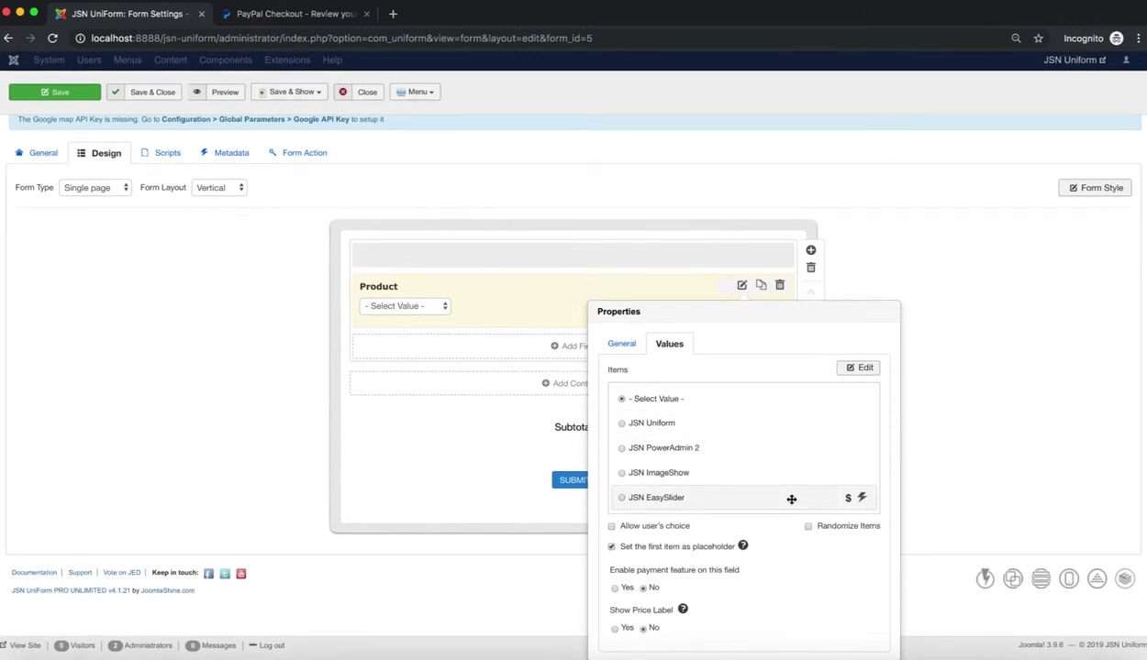
Add a Multiple Choice field titled 'License' to the form.
{"action": "left_click", "coordinate": [528, 353]}
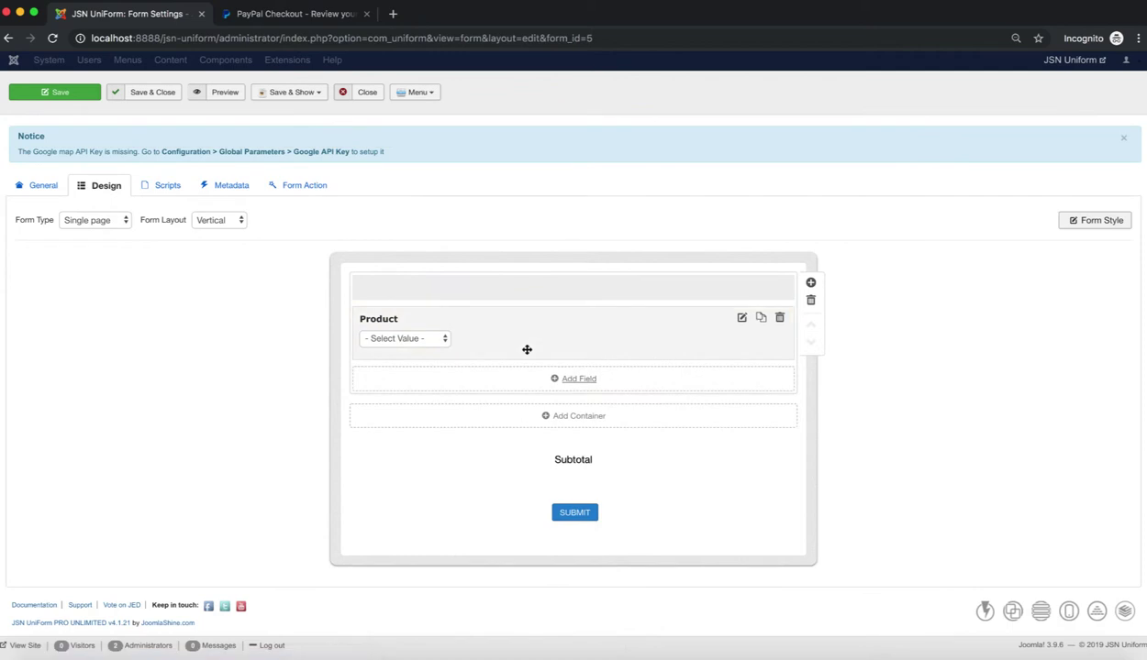
{"action": "left_click", "coordinate": [560, 377]}
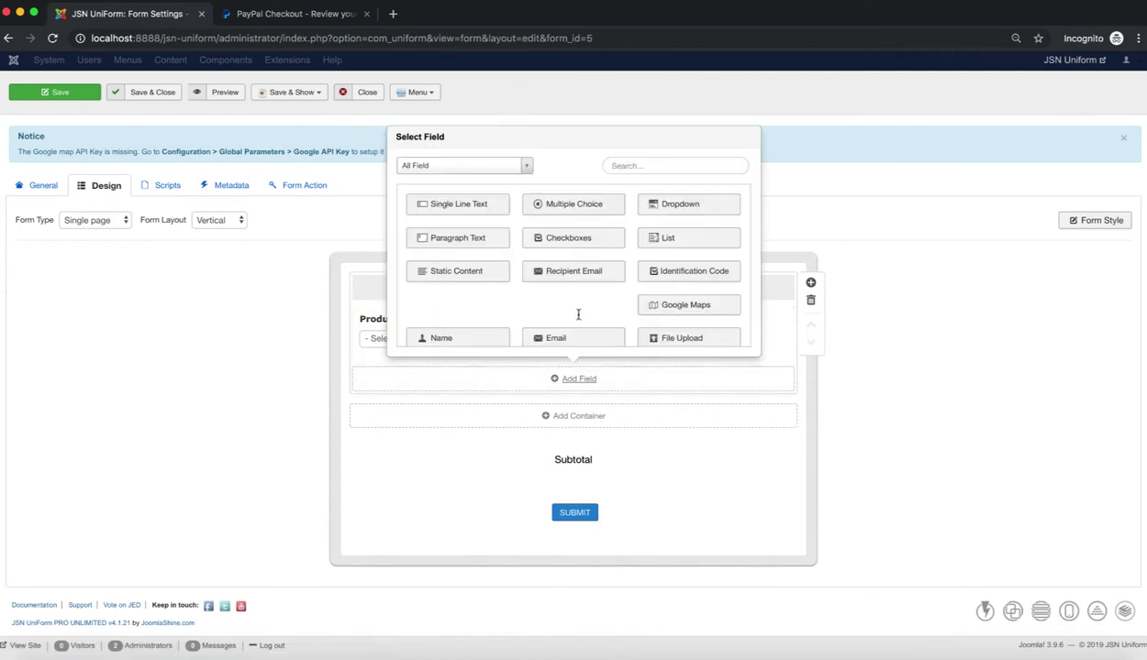
{"action": "left_click", "coordinate": [592, 206]}
{"action": "triple_click", "coordinate": [734, 420]}
{"action": "type", "text": "License"}
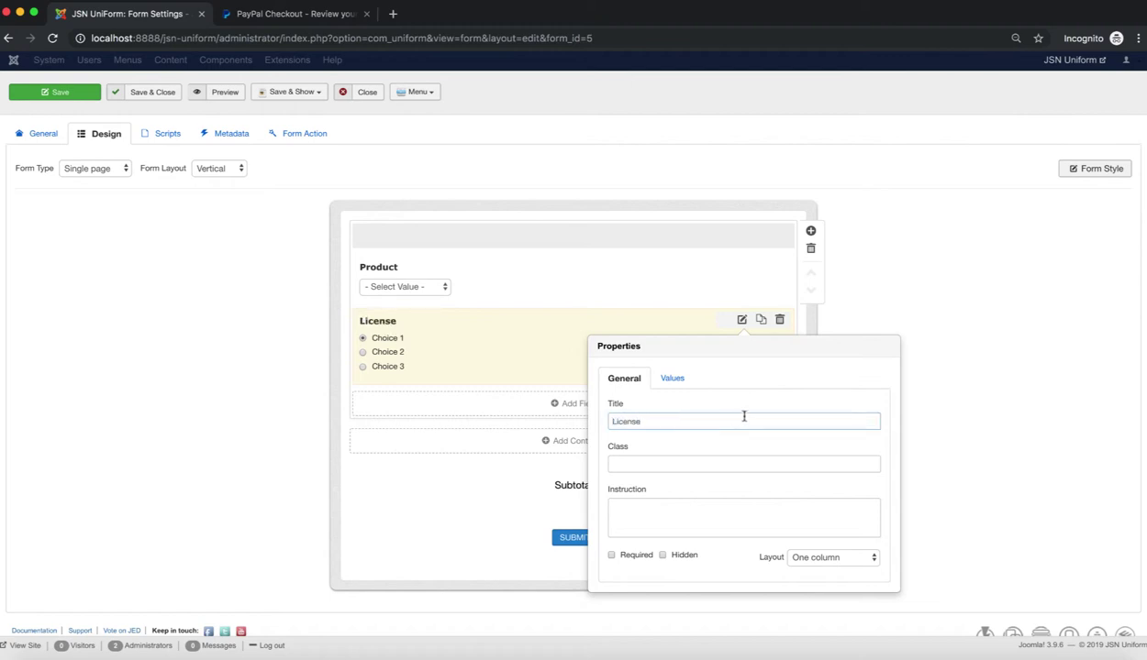
Set the License choices to Free, Pro Standard and Pro Unlimited.
{"action": "left_click", "coordinate": [689, 387]}
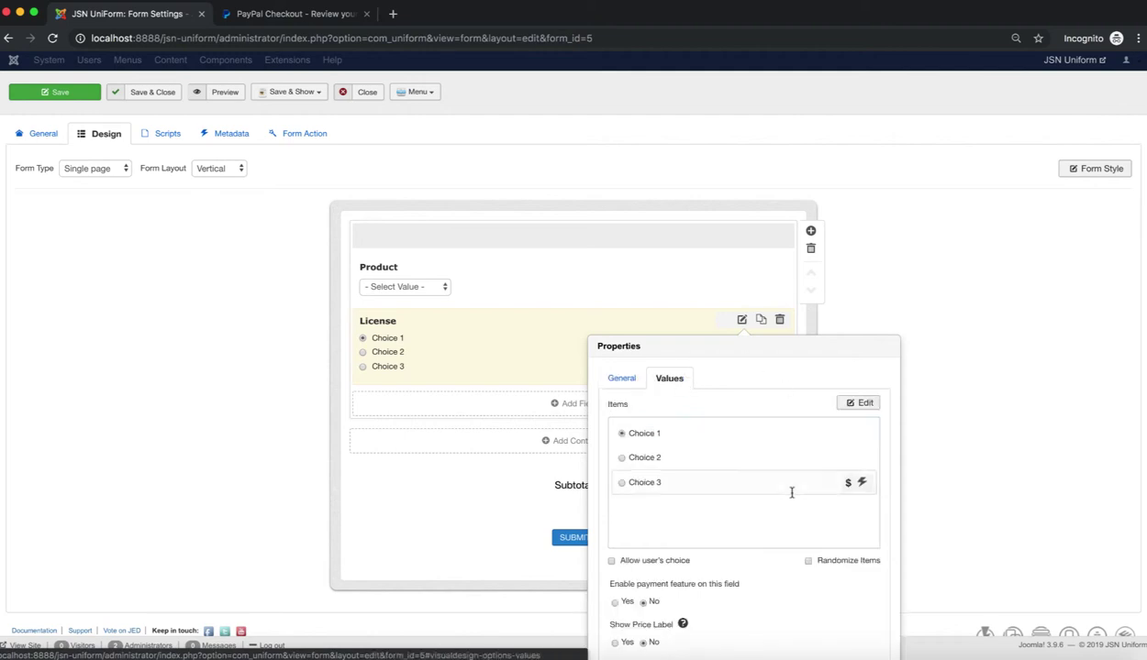
{"action": "left_click", "coordinate": [863, 406]}
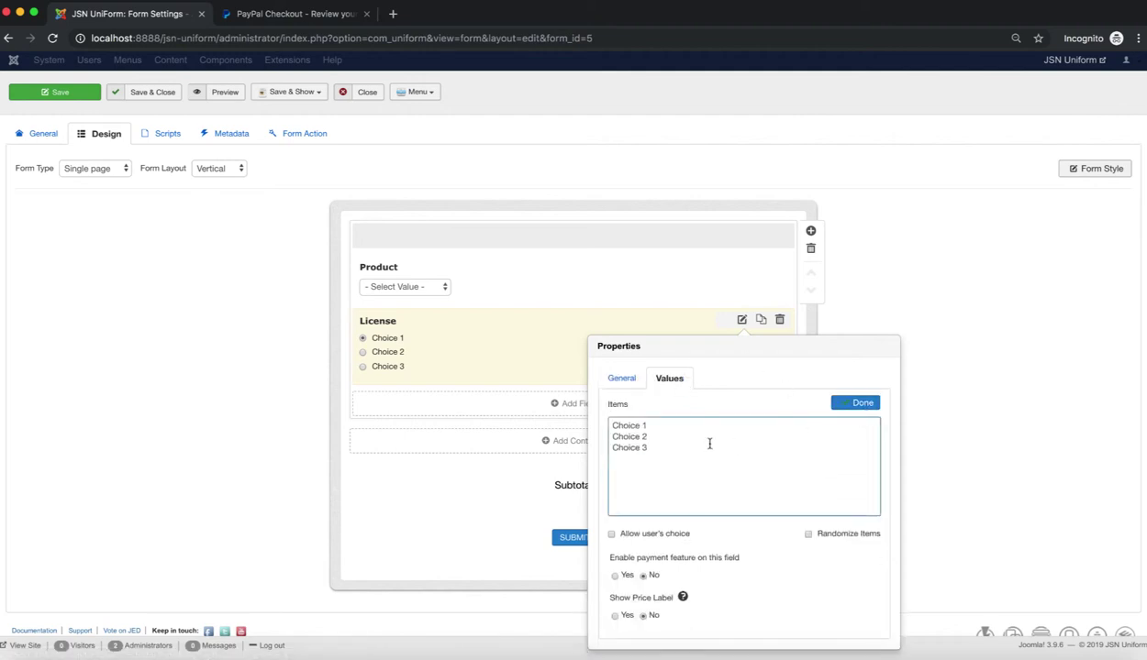
{"action": "left_click_drag", "start_coordinate": [692, 447], "coordinate": [605, 418]}
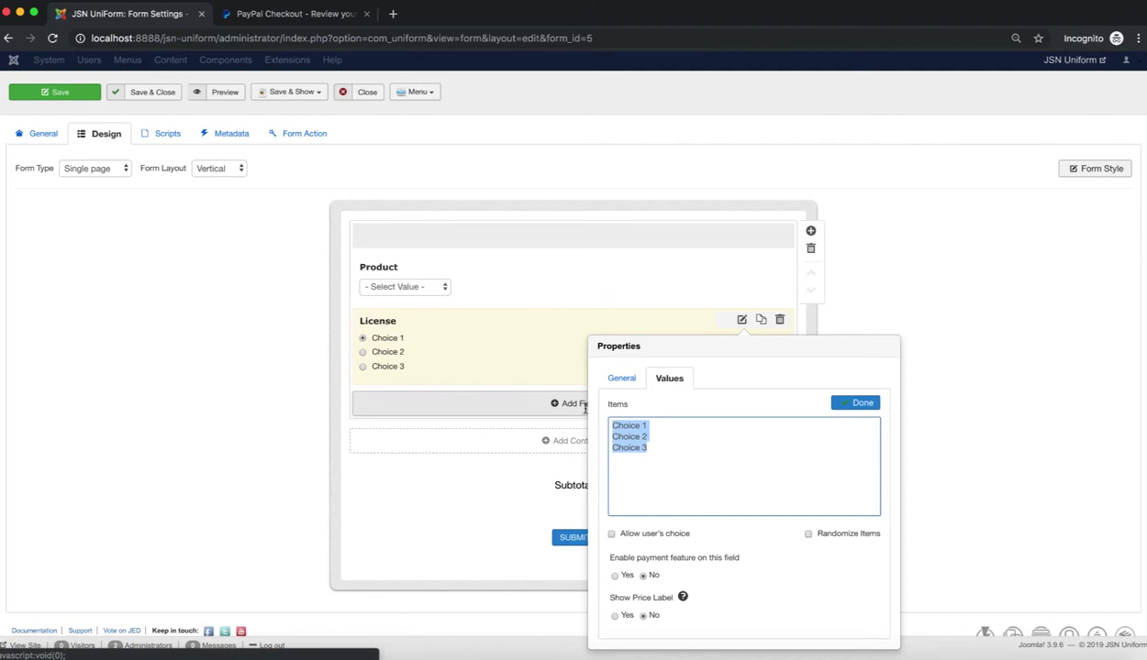
{"action": "type", "text": "Free"}
{"action": "key", "text": "Return"}
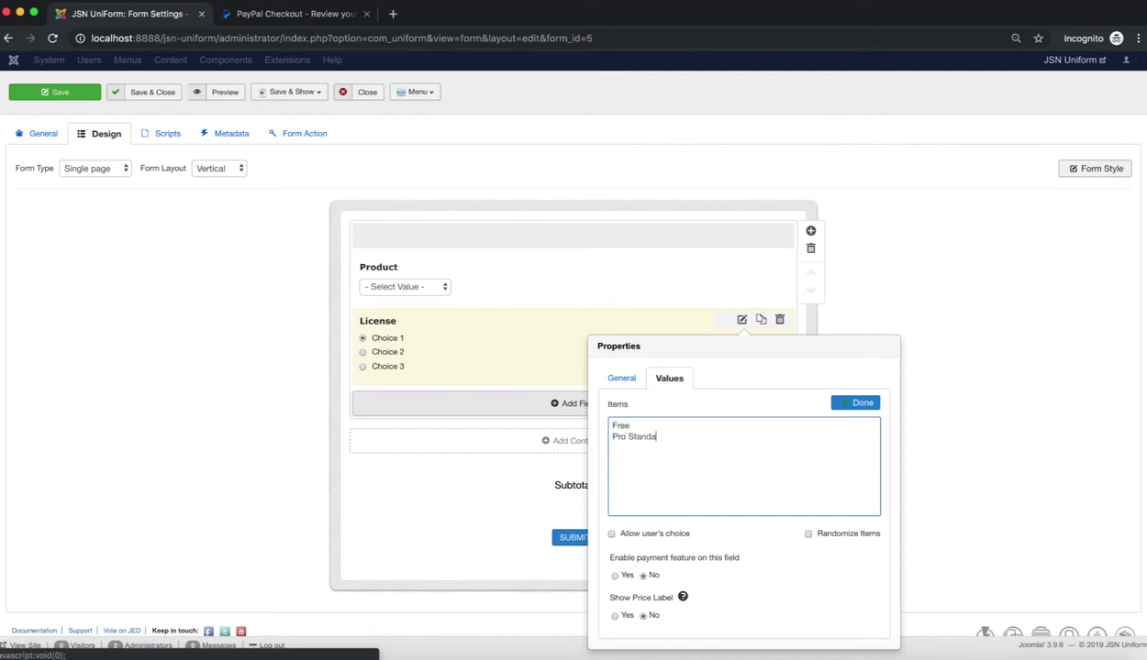
{"action": "type", "text": "limited"}
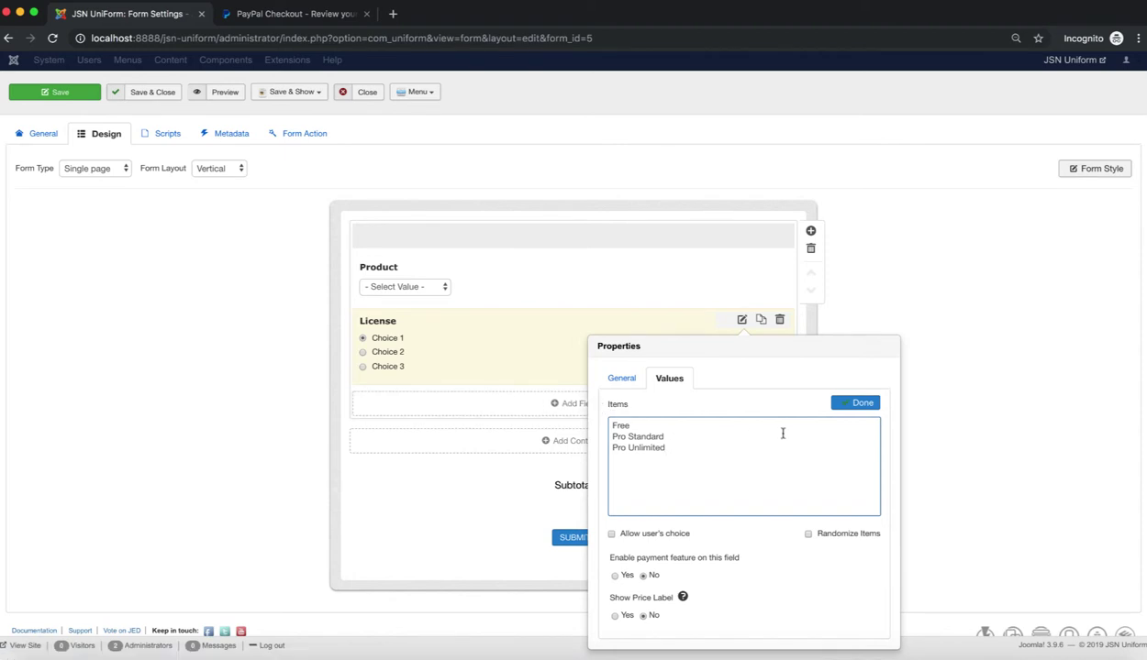
{"action": "left_click", "coordinate": [862, 406]}
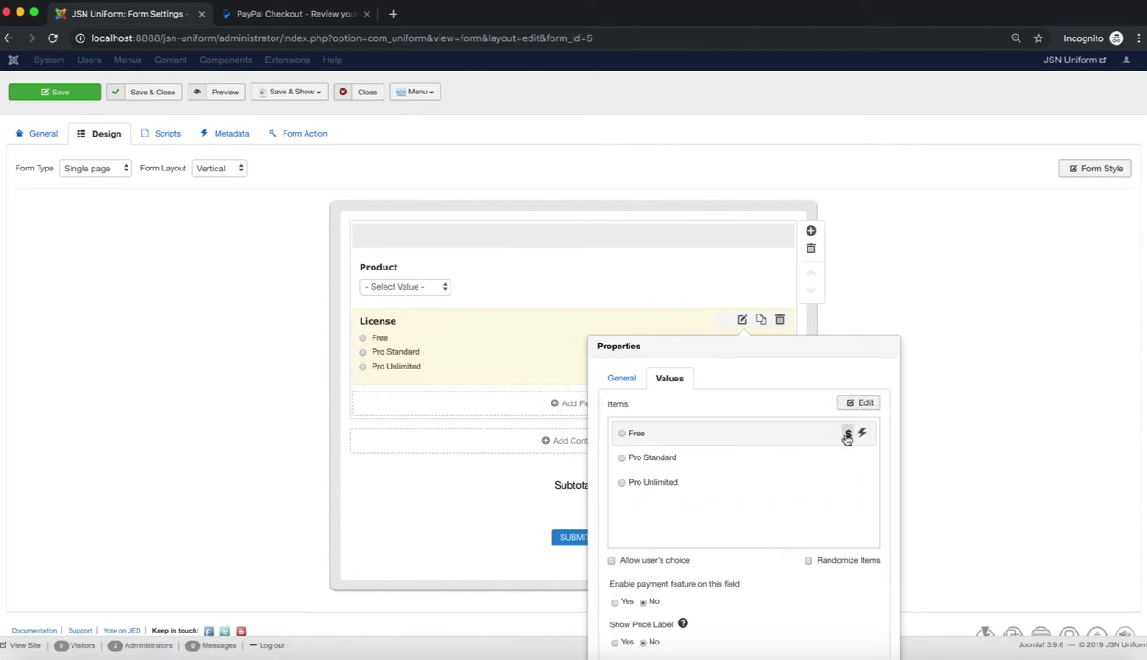
Price the License choices at 0, 49 and 69 dollars.
{"action": "left_click", "coordinate": [847, 434]}
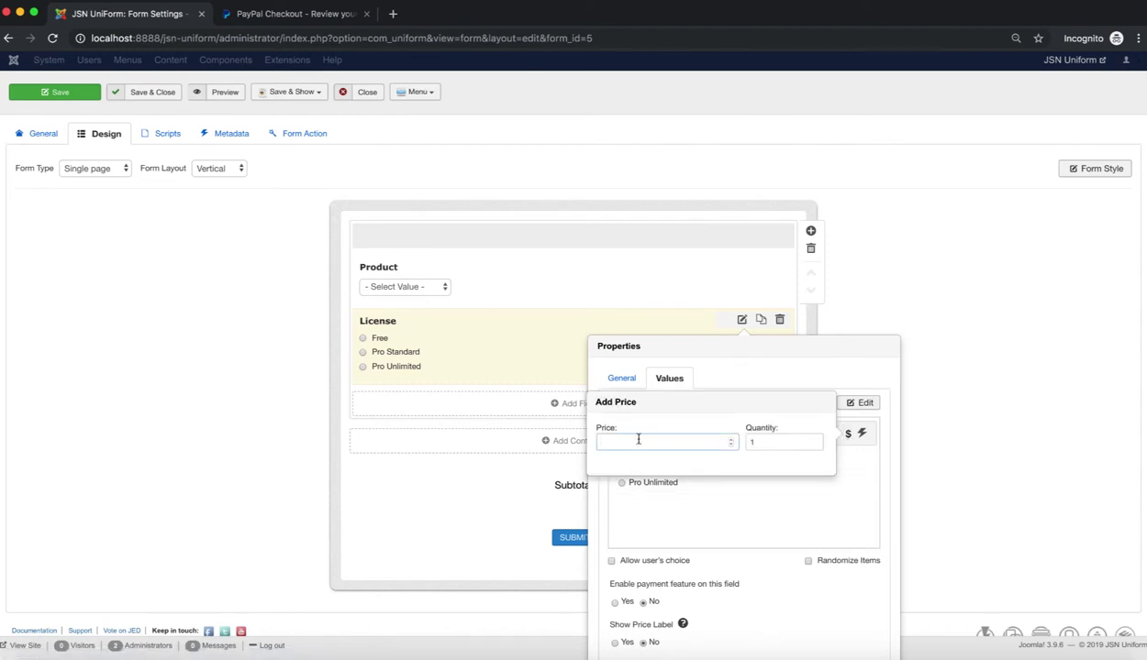
{"action": "type", "text": "0"}
{"action": "left_click", "coordinate": [849, 460]}
{"action": "type", "text": "0"}
{"action": "key", "text": "Return"}
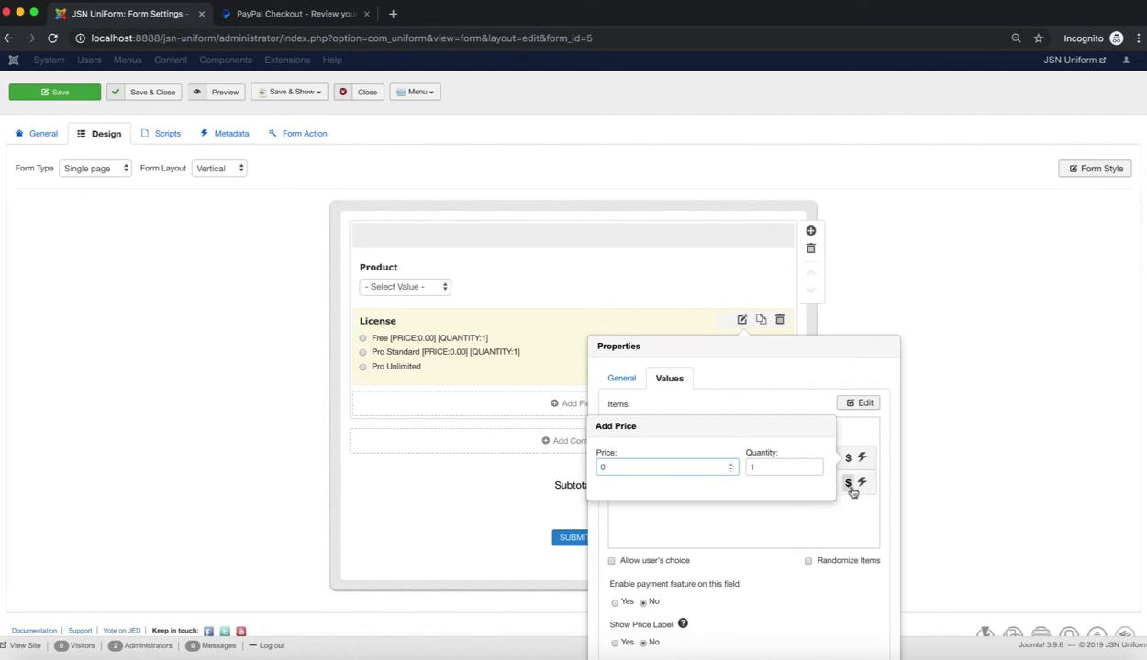
{"action": "key", "text": "BackSpace"}
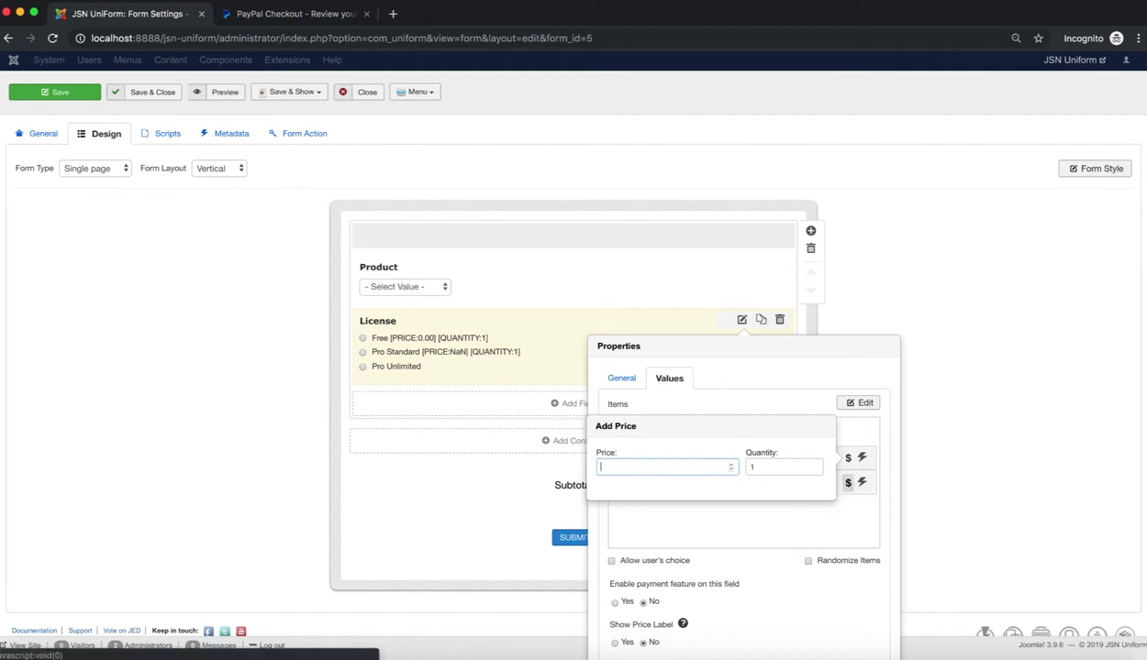
{"action": "type", "text": "49"}
{"action": "left_click", "coordinate": [848, 483]}
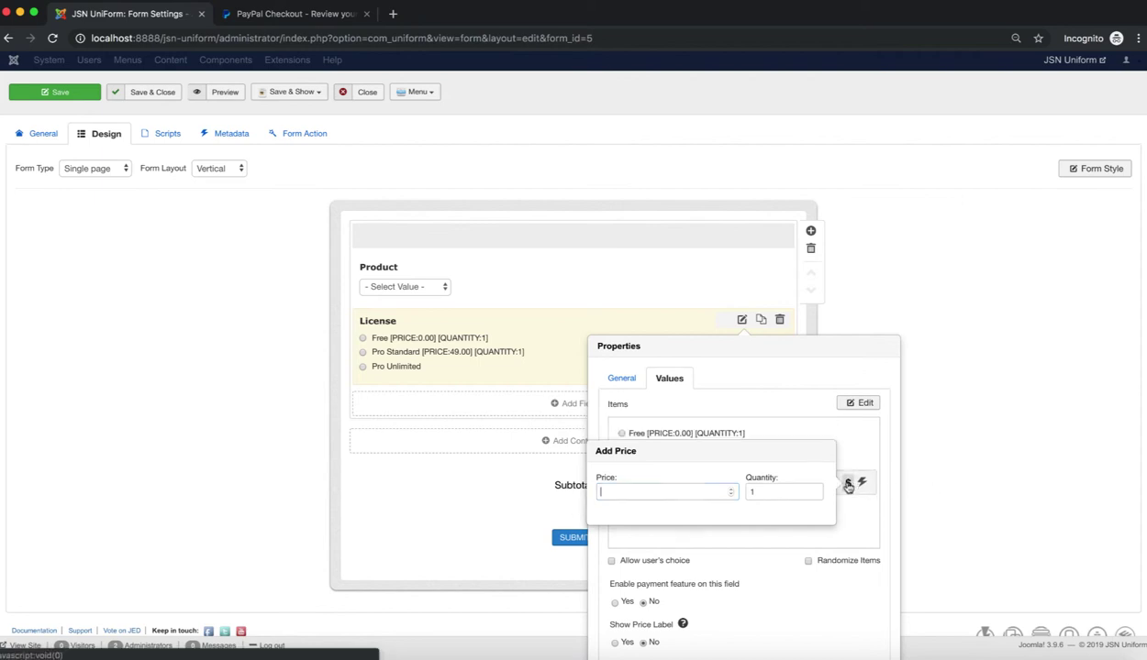
{"action": "left_click", "coordinate": [621, 490]}
{"action": "type", "text": "69"}
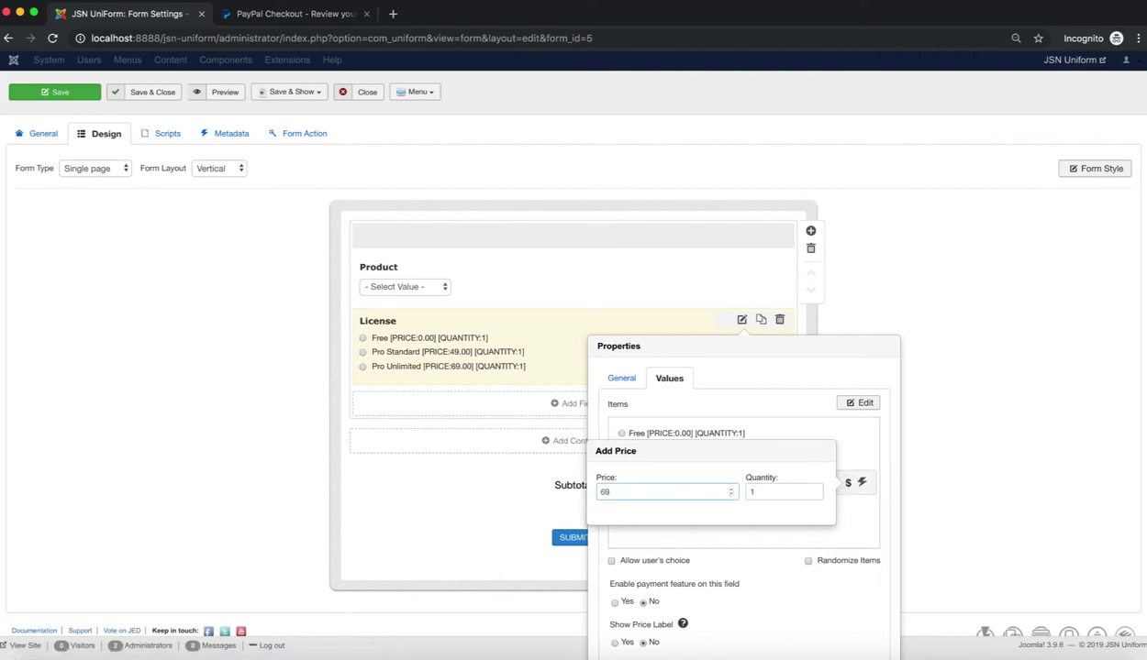
{"action": "left_click", "coordinate": [808, 538]}
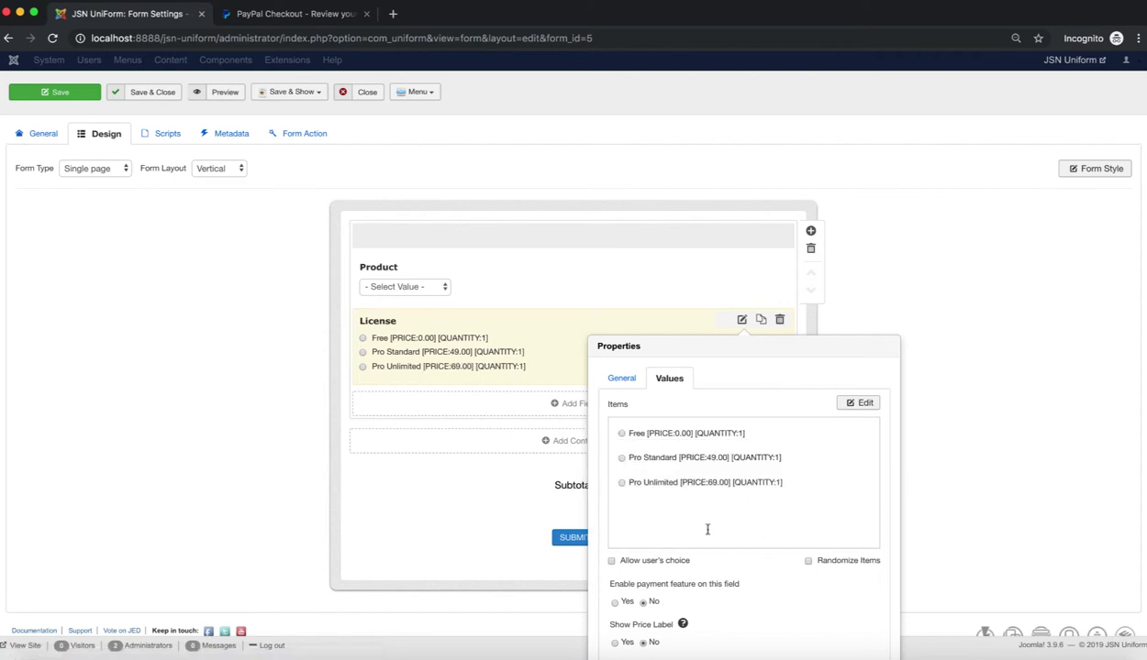
Enable the payment feature and Show Price Label for the License field.
{"action": "scroll", "coordinate": [707, 529], "scroll_direction": "down", "scroll_amount": 1}
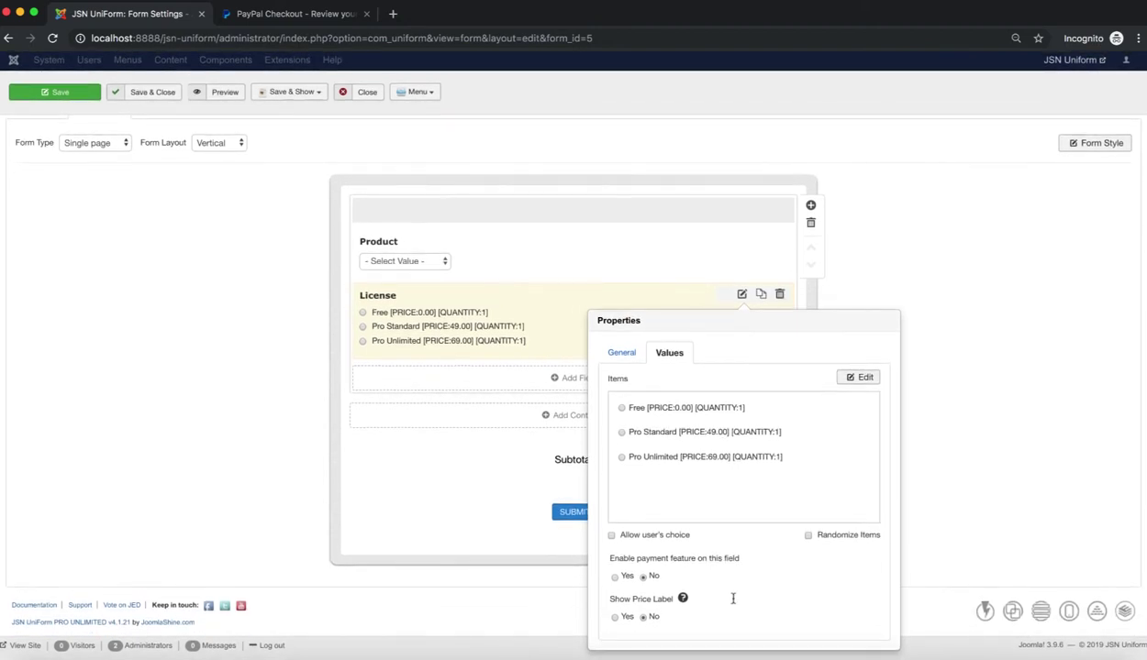
{"action": "left_click", "coordinate": [614, 576]}
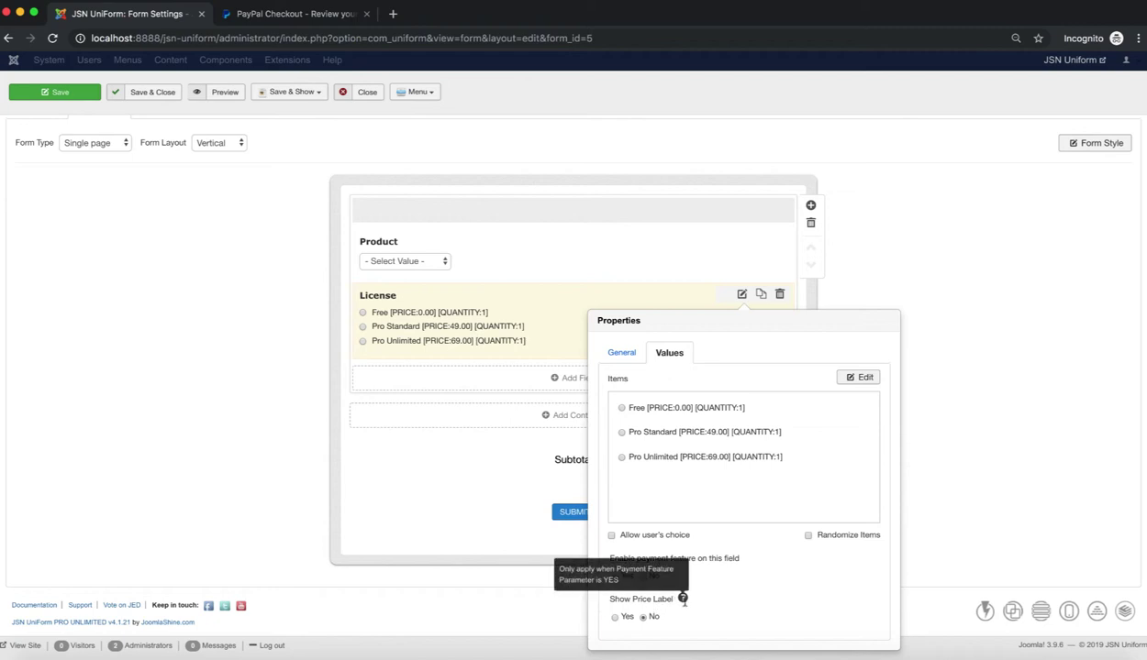
{"action": "left_click", "coordinate": [615, 619]}
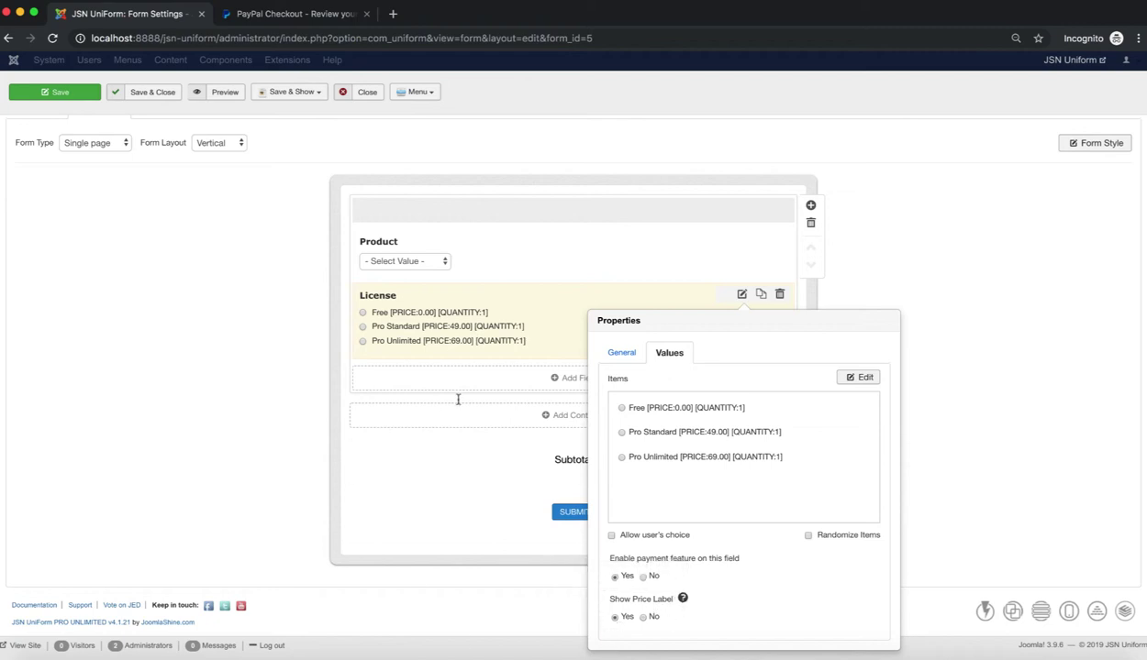
Add a Multiple Choice field titled 'Included JSN PageBuilder' to the form.
{"action": "left_click", "coordinate": [519, 386]}
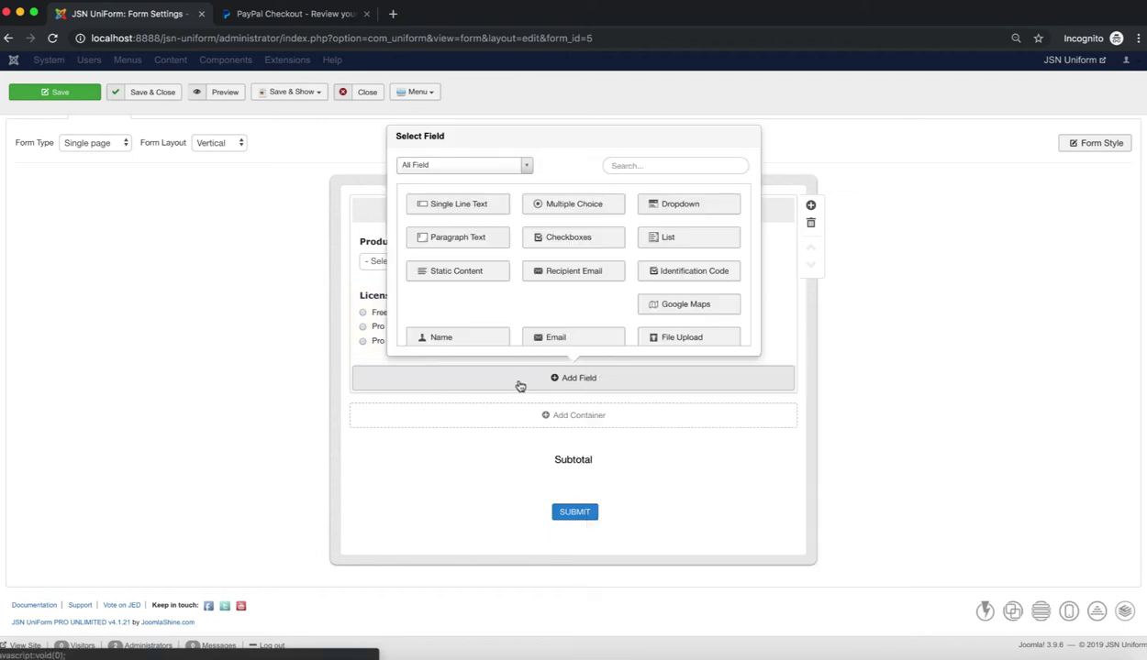
{"action": "left_click", "coordinate": [612, 205]}
{"action": "triple_click", "coordinate": [713, 423]}
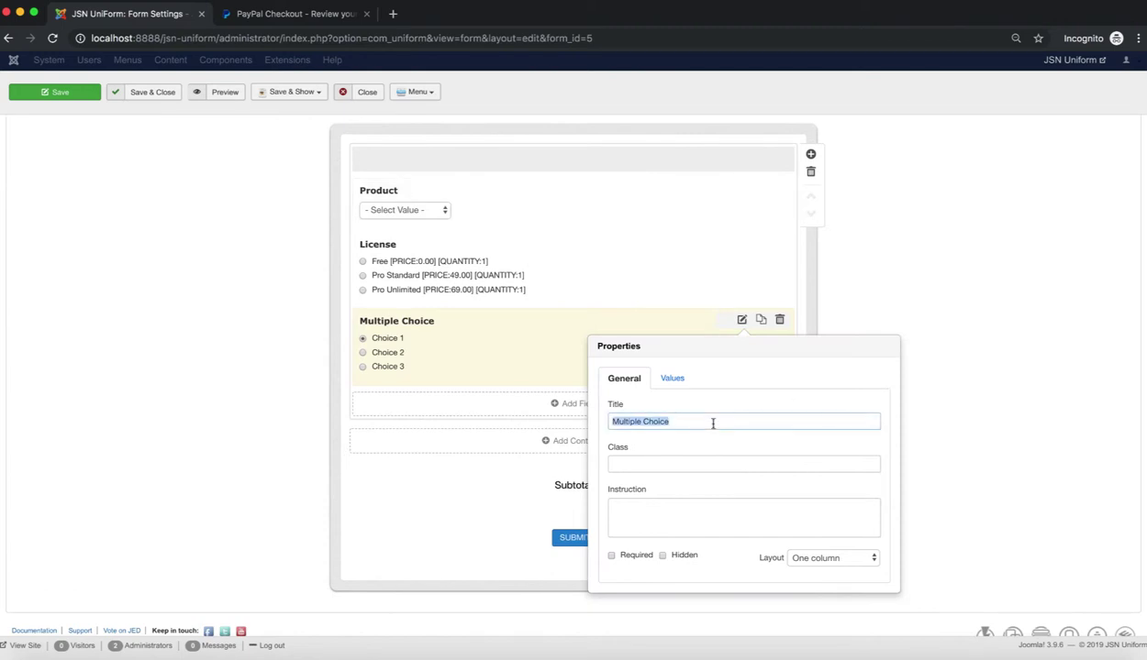
{"action": "type", "text": "Included JSN PageBuilder 3"}
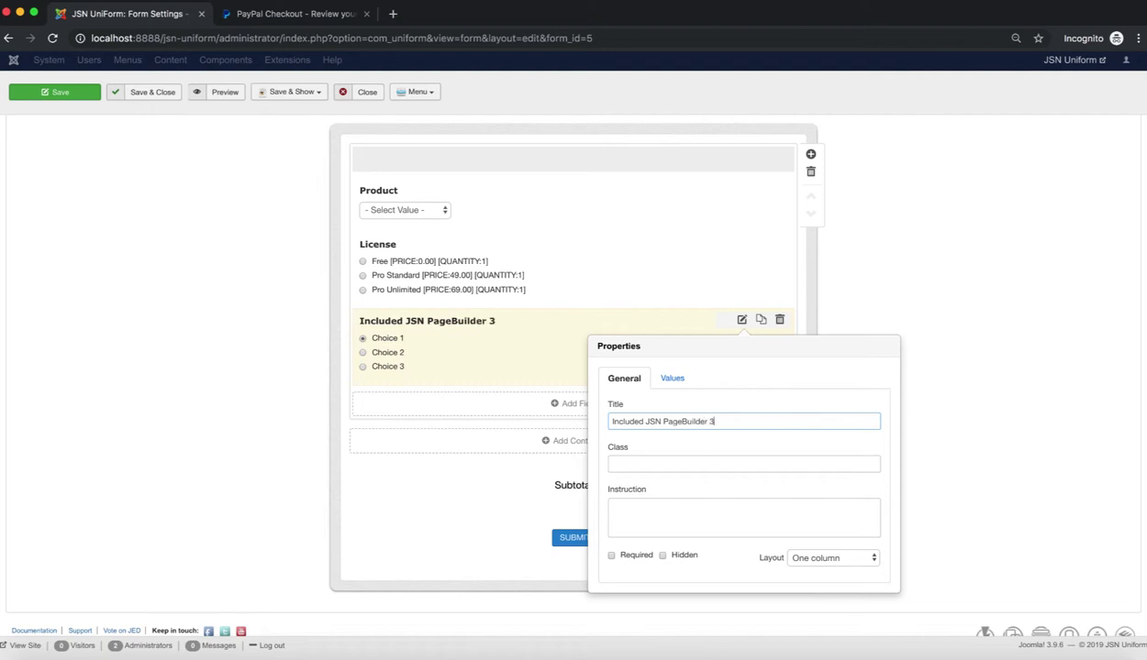
Set the PageBuilder choices to Free, Pro Individual and Pro Developer.
{"action": "left_click", "coordinate": [684, 389]}
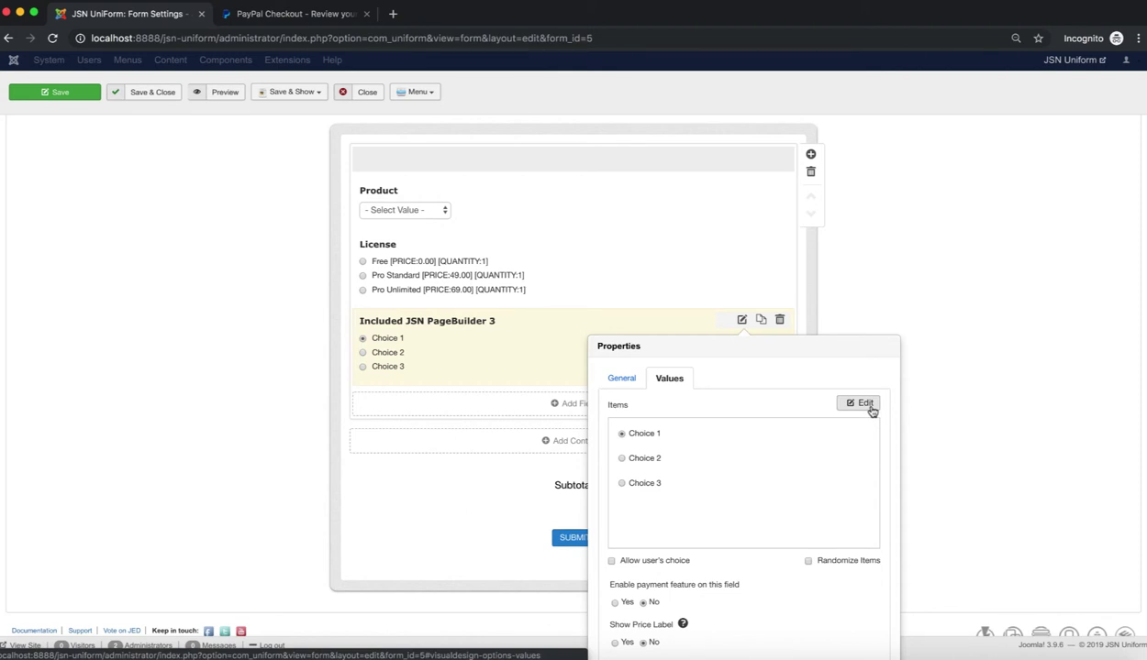
{"action": "left_click", "coordinate": [865, 404]}
{"action": "left_click_drag", "start_coordinate": [672, 448], "coordinate": [580, 412]}
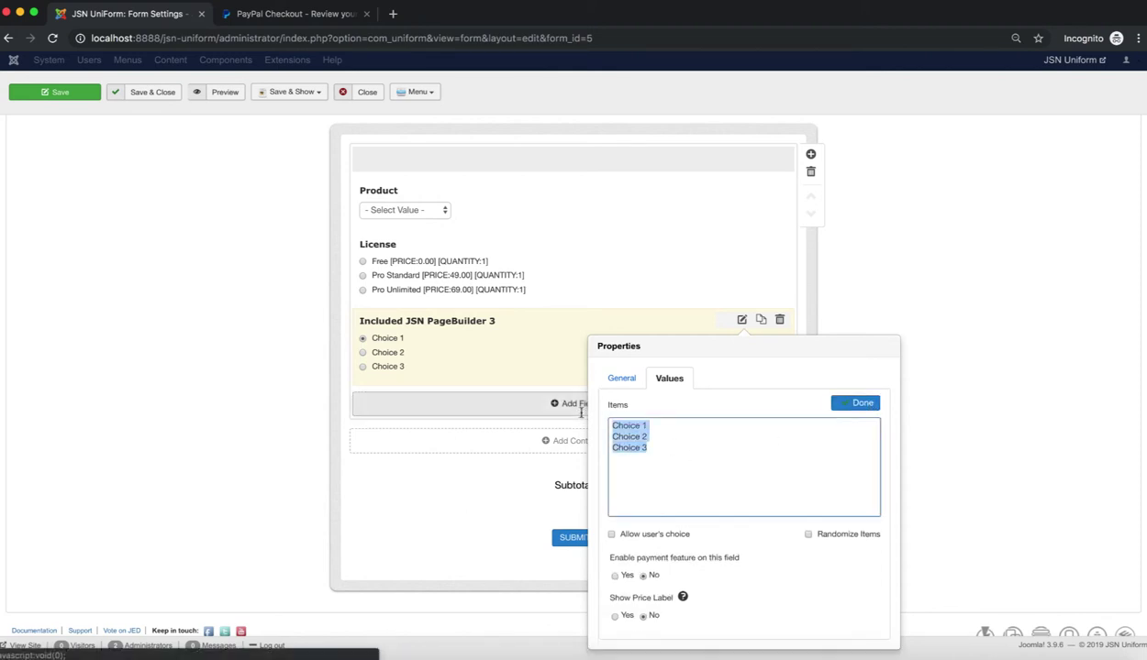
{"action": "type", "text": "Free Pro ("}
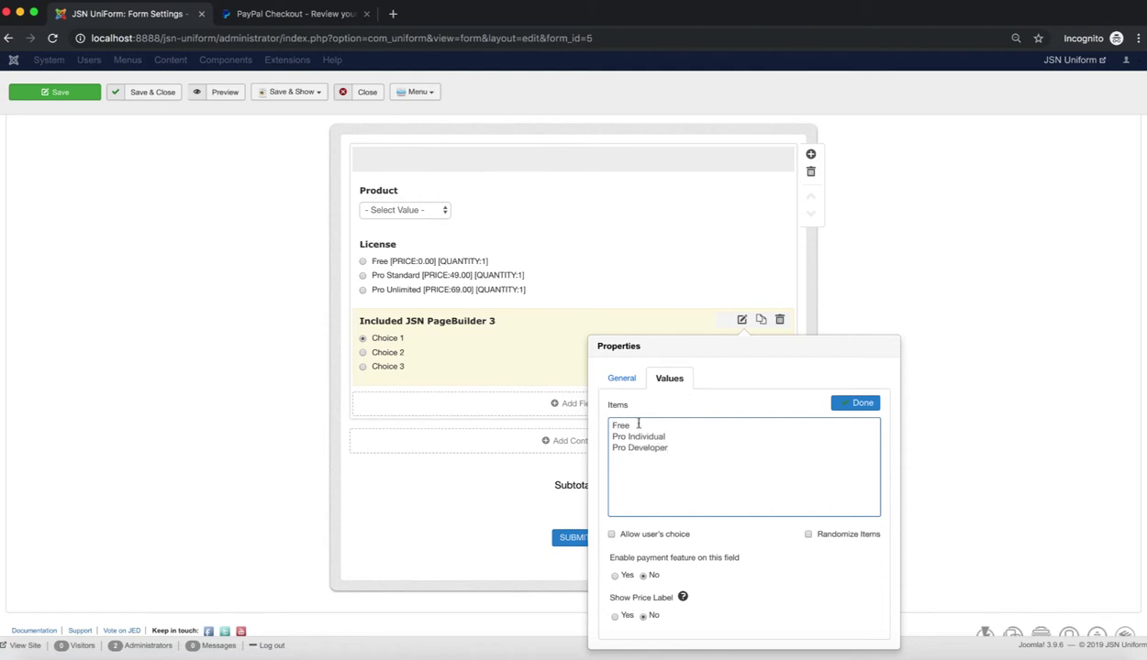
{"action": "left_click", "coordinate": [863, 403]}
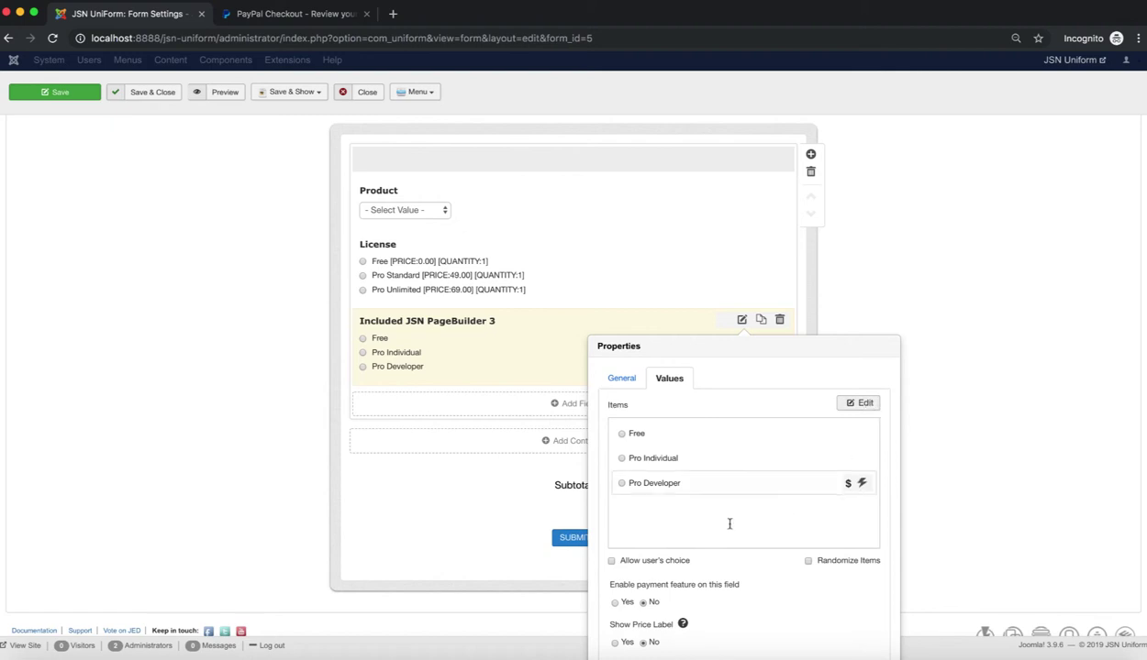
Price the PageBuilder choices at $0, $69 and $139.
{"action": "left_click", "coordinate": [848, 434]}
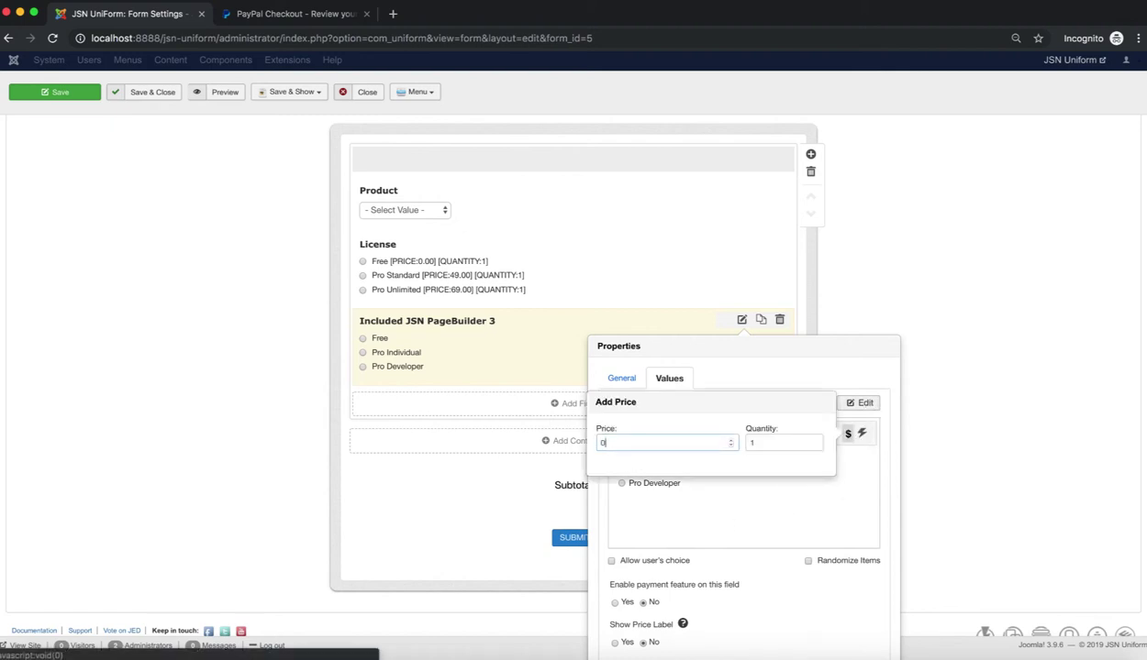
{"action": "left_click", "coordinate": [848, 458]}
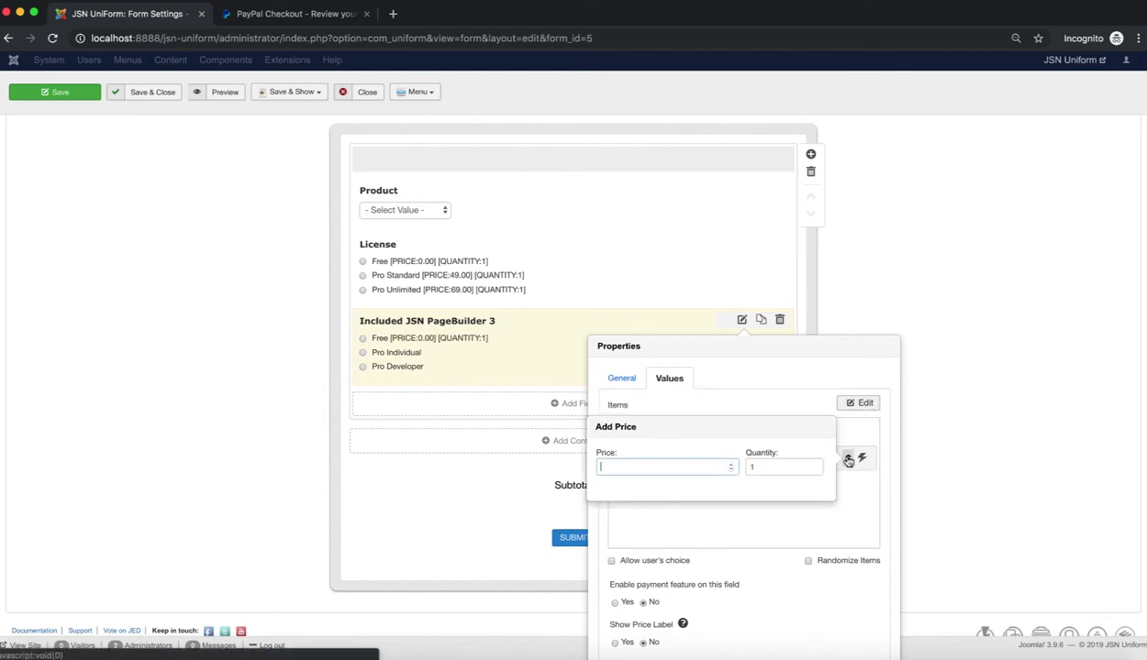
{"action": "type", "text": "69"}
{"action": "left_click", "coordinate": [849, 484]}
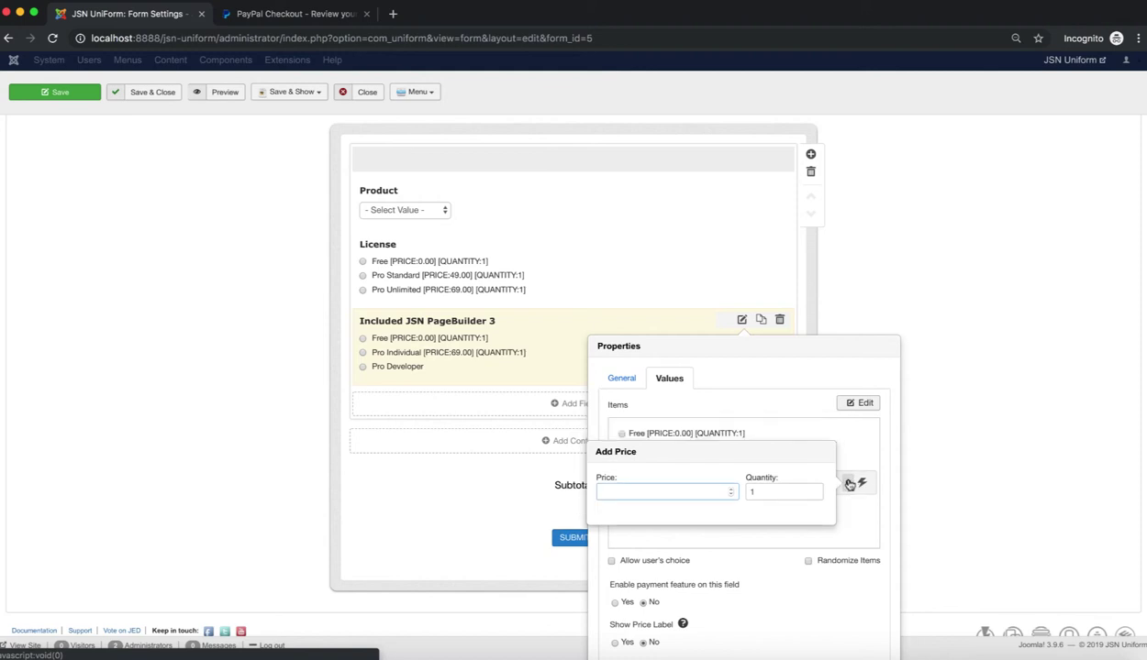
{"action": "type", "text": "139"}
{"action": "left_click", "coordinate": [851, 520]}
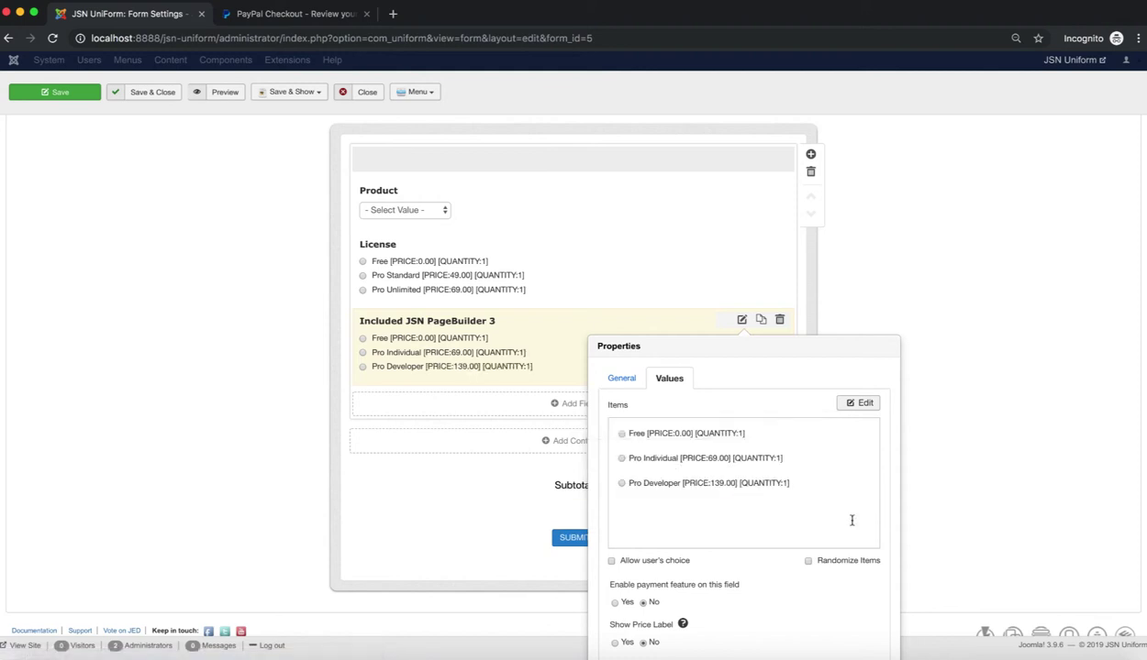
Enable payment and Show Price Label on the PageBuilder field, then close its properties.
{"action": "left_click", "coordinate": [615, 604]}
{"action": "left_click", "coordinate": [615, 644]}
{"action": "scroll", "coordinate": [813, 596], "scroll_direction": "down", "scroll_amount": 1}
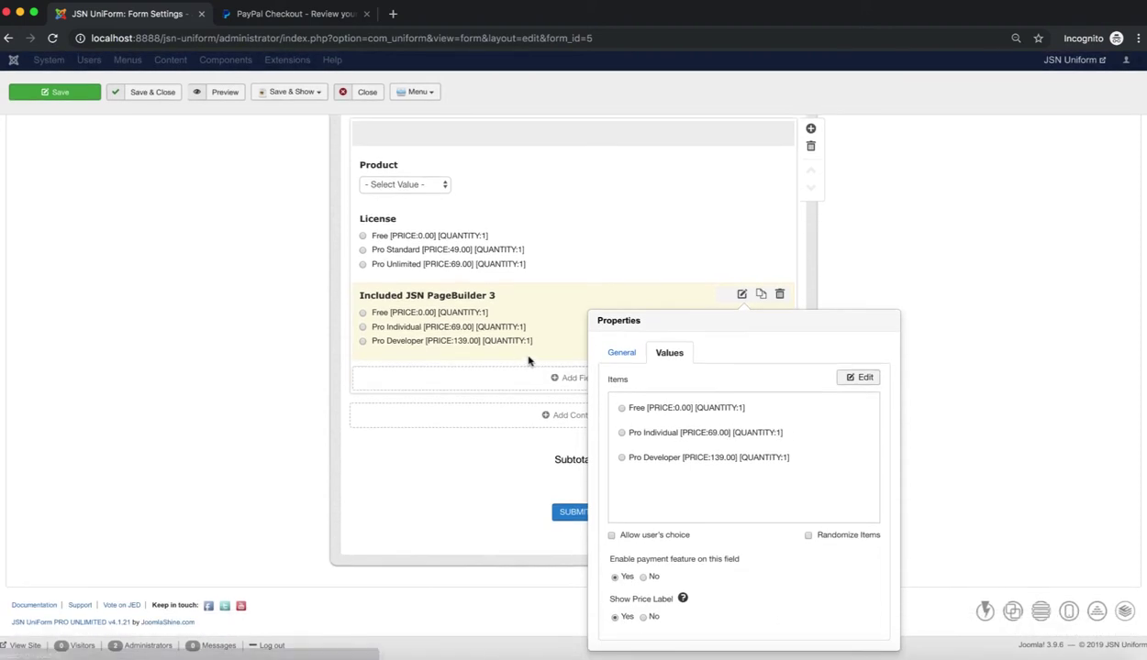
{"action": "left_click", "coordinate": [529, 357]}
{"action": "scroll", "coordinate": [601, 215], "scroll_direction": "up", "scroll_amount": 1}
{"action": "scroll", "coordinate": [600, 214], "scroll_direction": "up", "scroll_amount": 1}
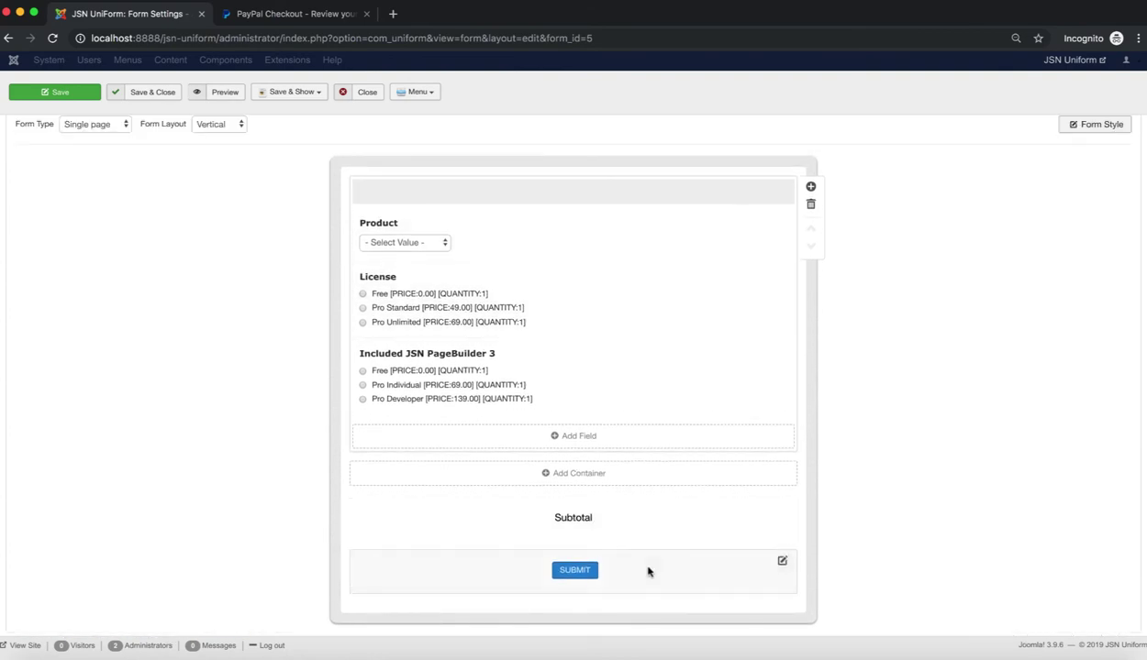
Change the Submit Button Text from SUBMIT to CHECKOUT and save the form.
{"action": "left_click", "coordinate": [781, 557]}
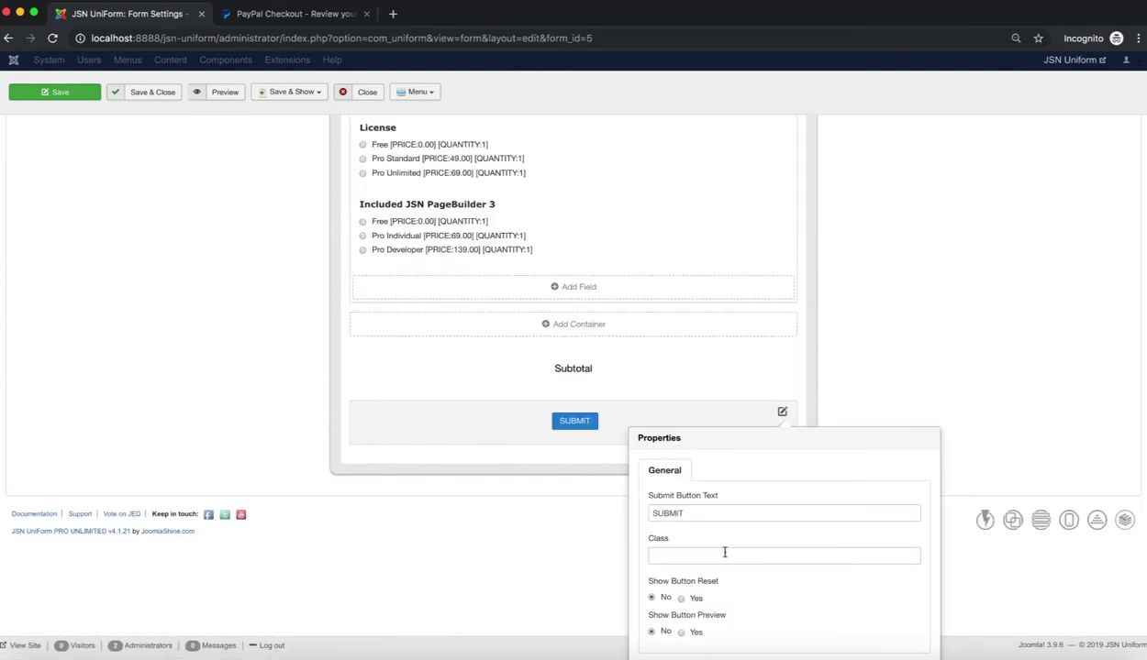
{"action": "double_click", "coordinate": [713, 513]}
{"action": "type", "text": "CHECKOUT"}
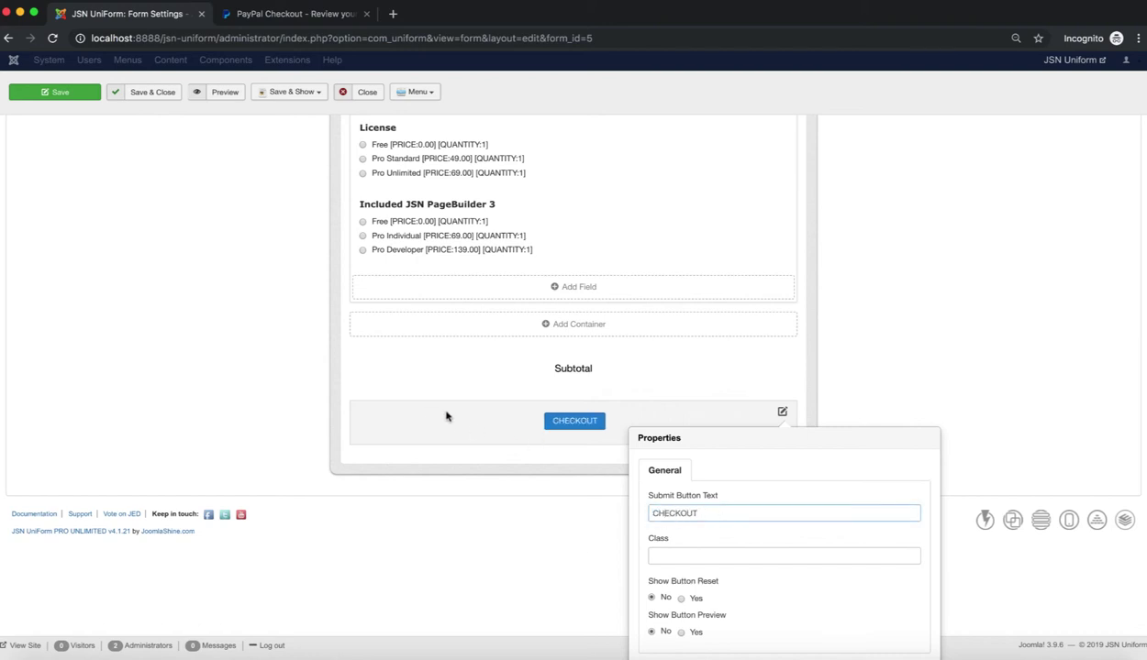
{"action": "left_click", "coordinate": [447, 415]}
{"action": "scroll", "coordinate": [398, 471], "scroll_direction": "up", "scroll_amount": 3}
{"action": "scroll", "coordinate": [228, 389], "scroll_direction": "up", "scroll_amount": 2}
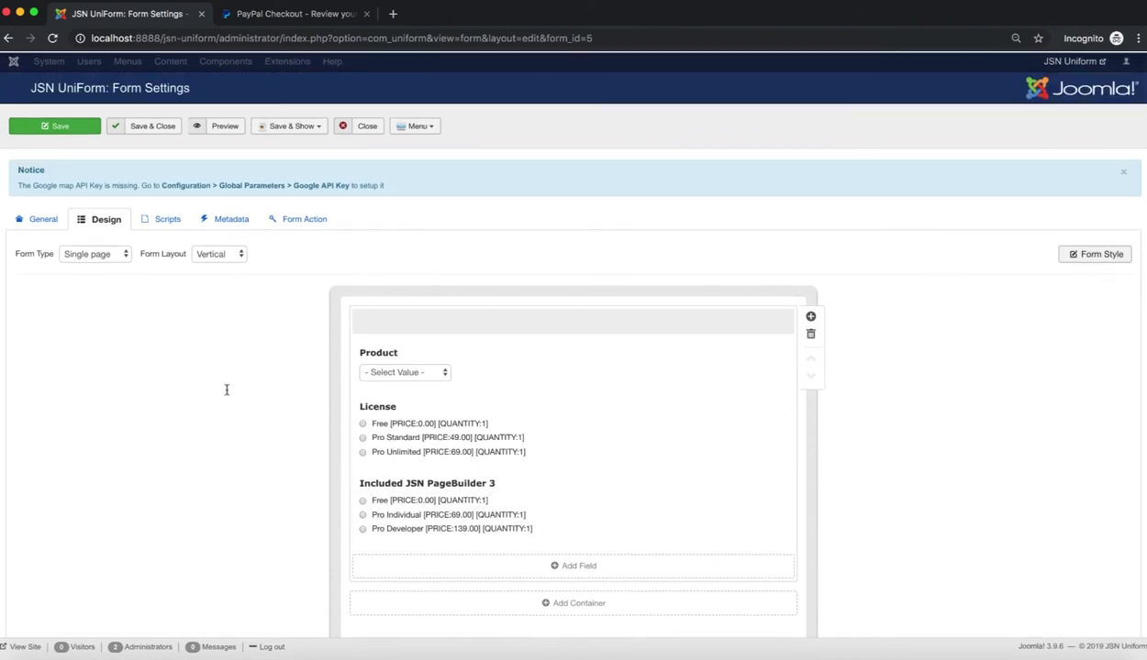
{"action": "left_click", "coordinate": [83, 130]}
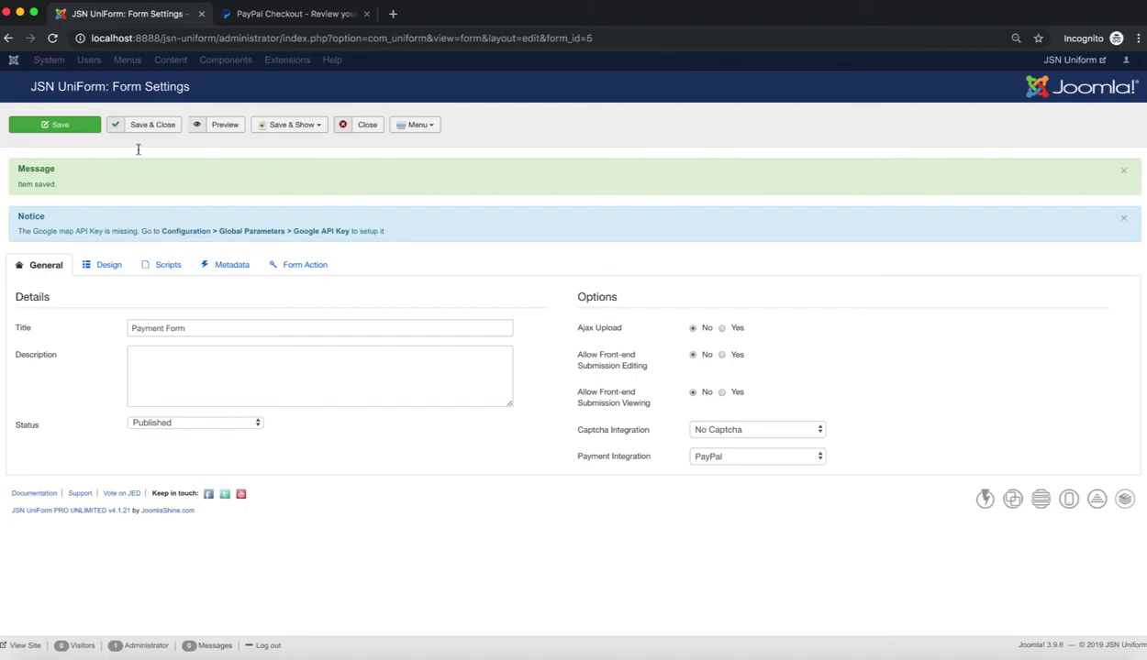
Preview the Payment Form in a new tab.
{"action": "left_click", "coordinate": [225, 127]}
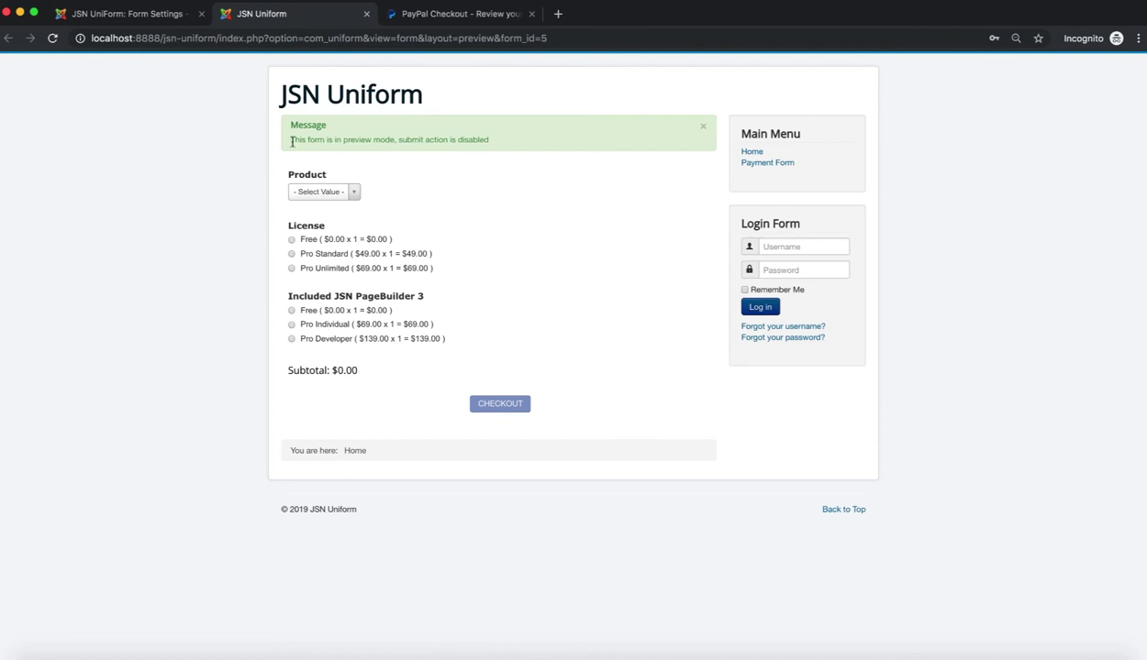
{"action": "triple_click", "coordinate": [488, 138]}
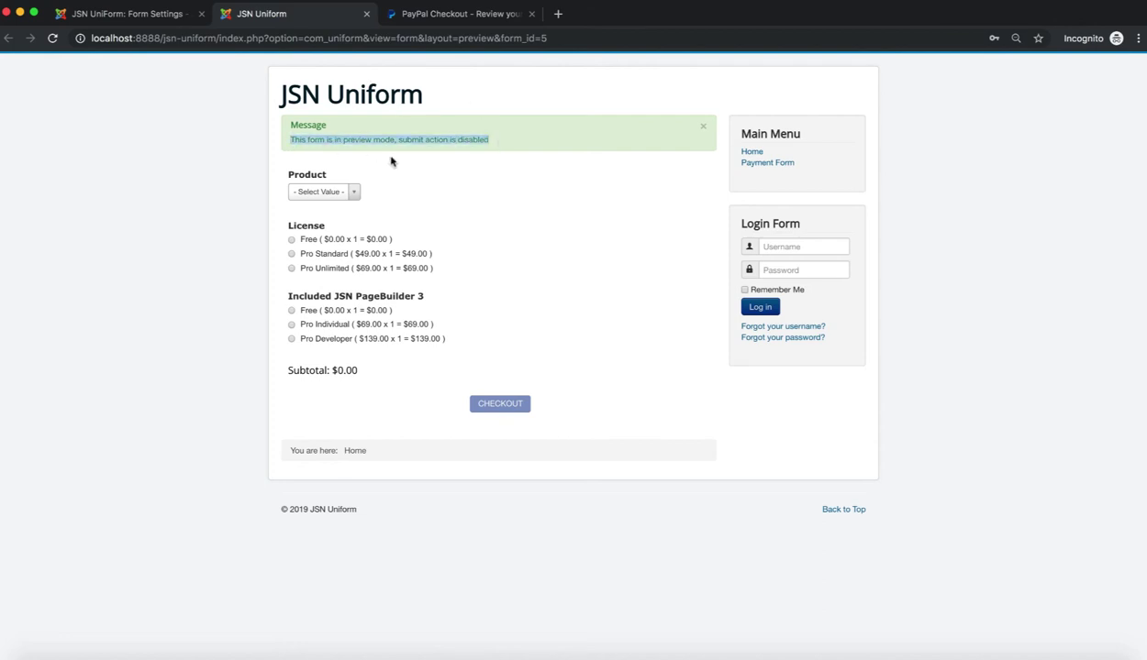
{"action": "left_click", "coordinate": [516, 129]}
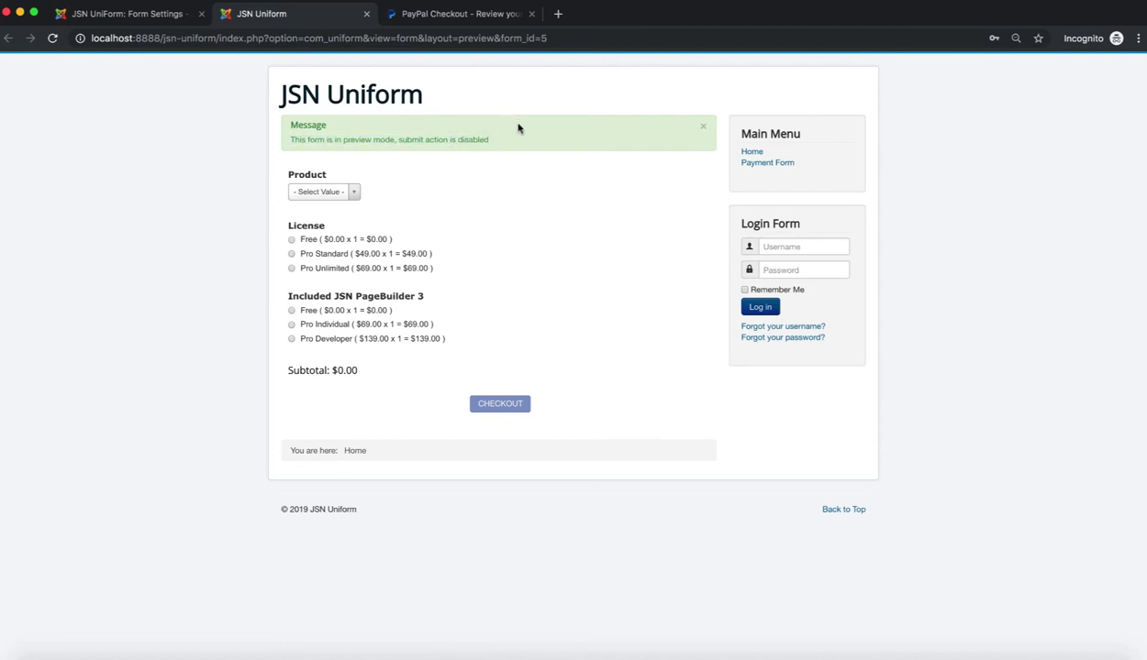
Pick JSN Uniform, Pro Standard and Pro Developer to check the $188.00 subtotal.
{"action": "left_click", "coordinate": [341, 192]}
{"action": "left_click", "coordinate": [337, 248]}
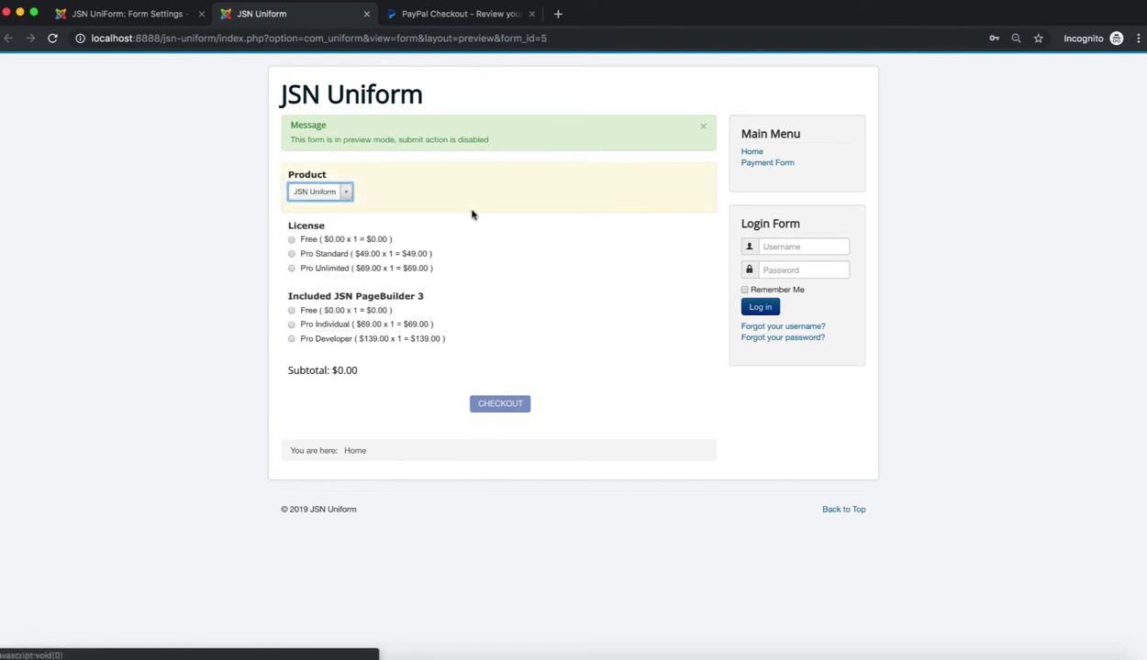
{"action": "left_click", "coordinate": [328, 254]}
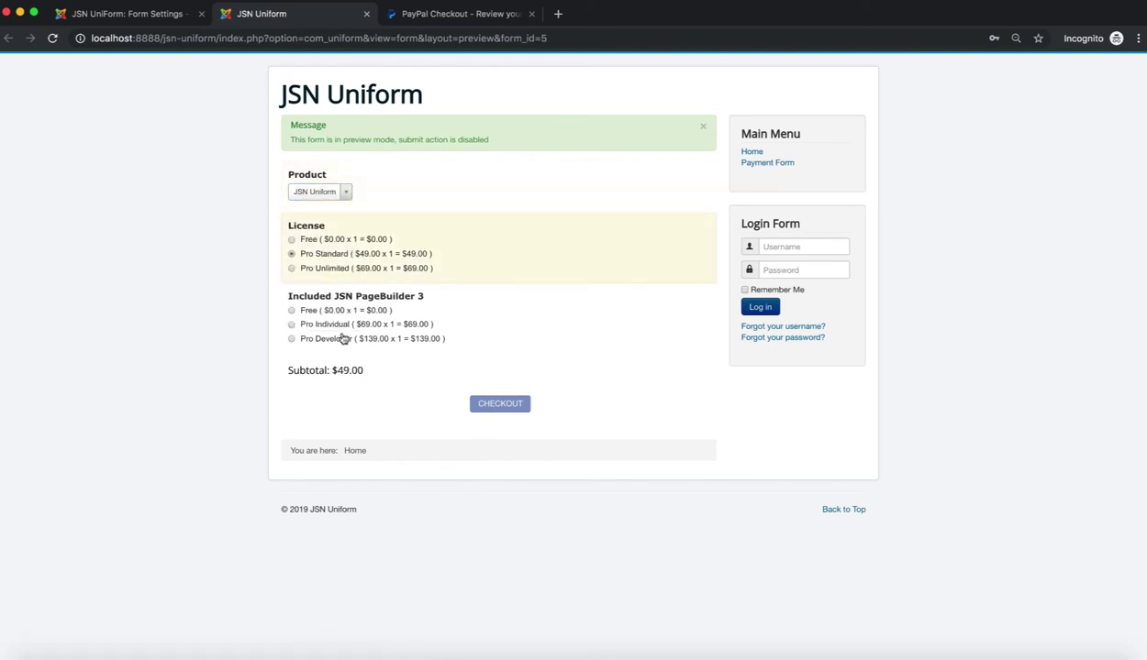
{"action": "left_click", "coordinate": [335, 339]}
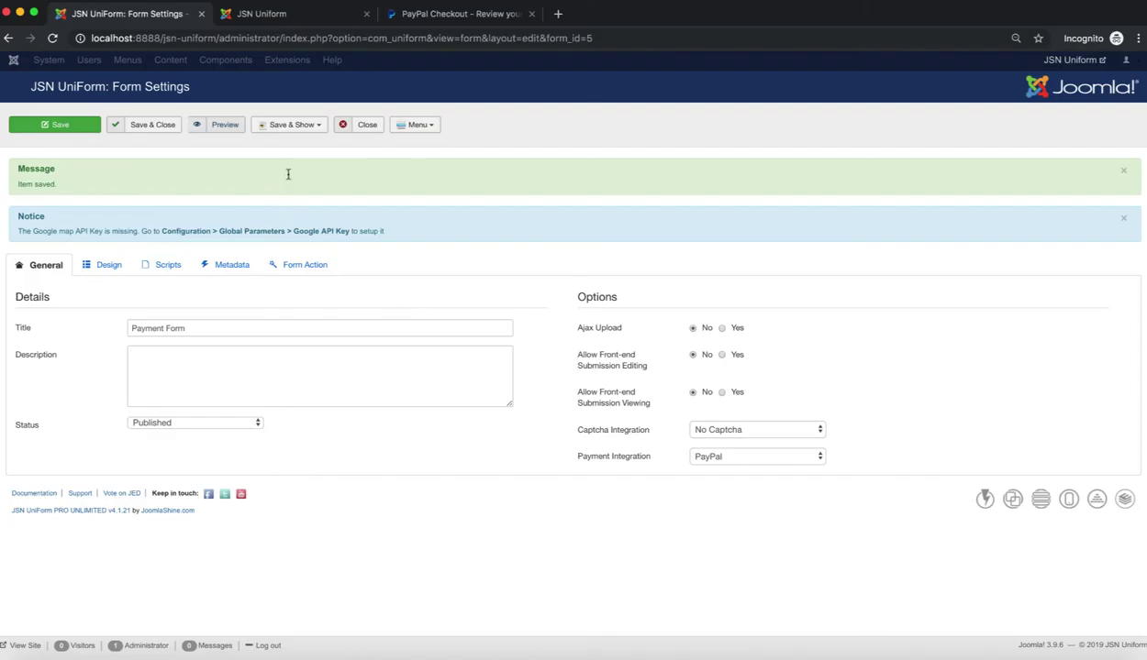
Publish the form as a Main Menu item titled 'Payment Form' and view the site.
{"action": "left_click", "coordinate": [321, 130]}
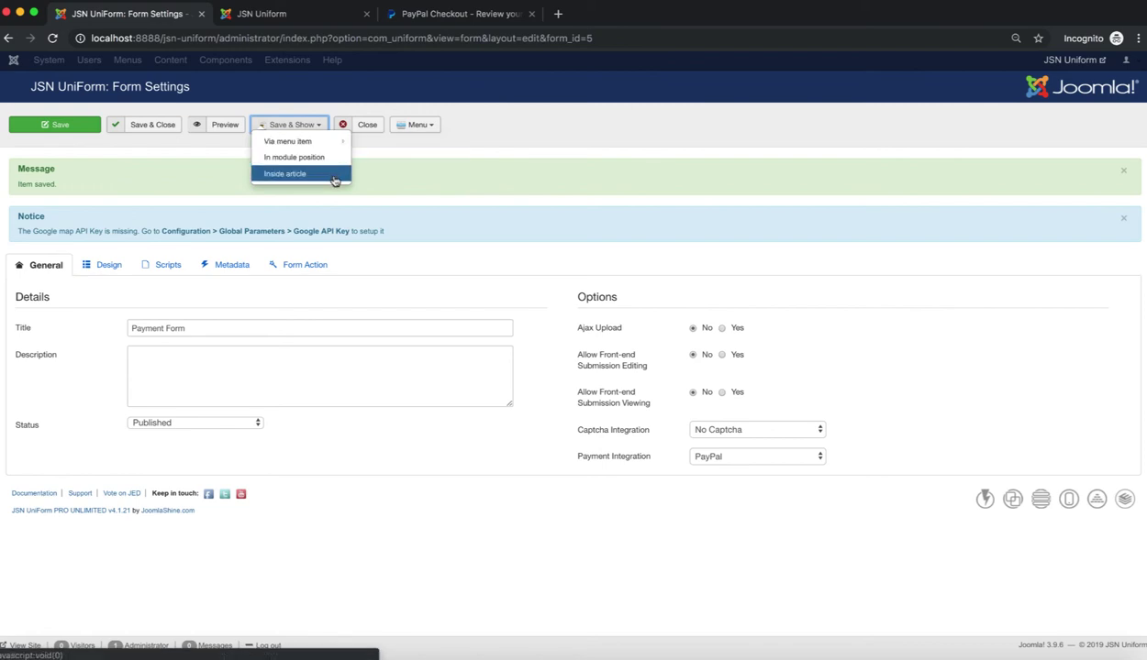
{"action": "mouse_move", "coordinate": [292, 141]}
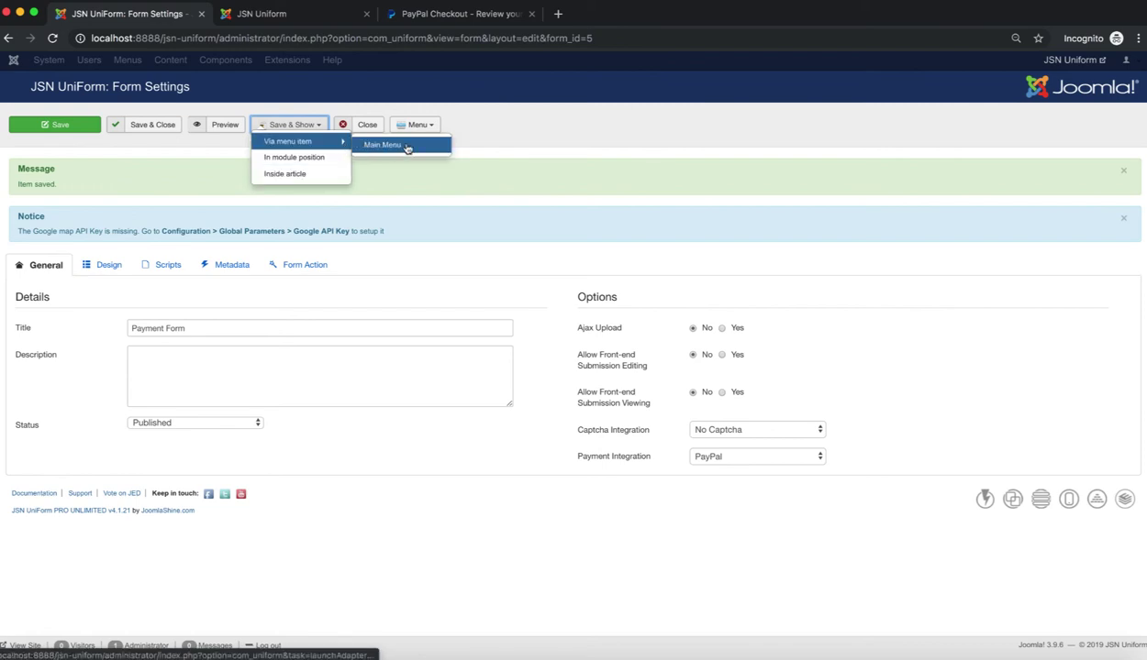
{"action": "left_click", "coordinate": [414, 147]}
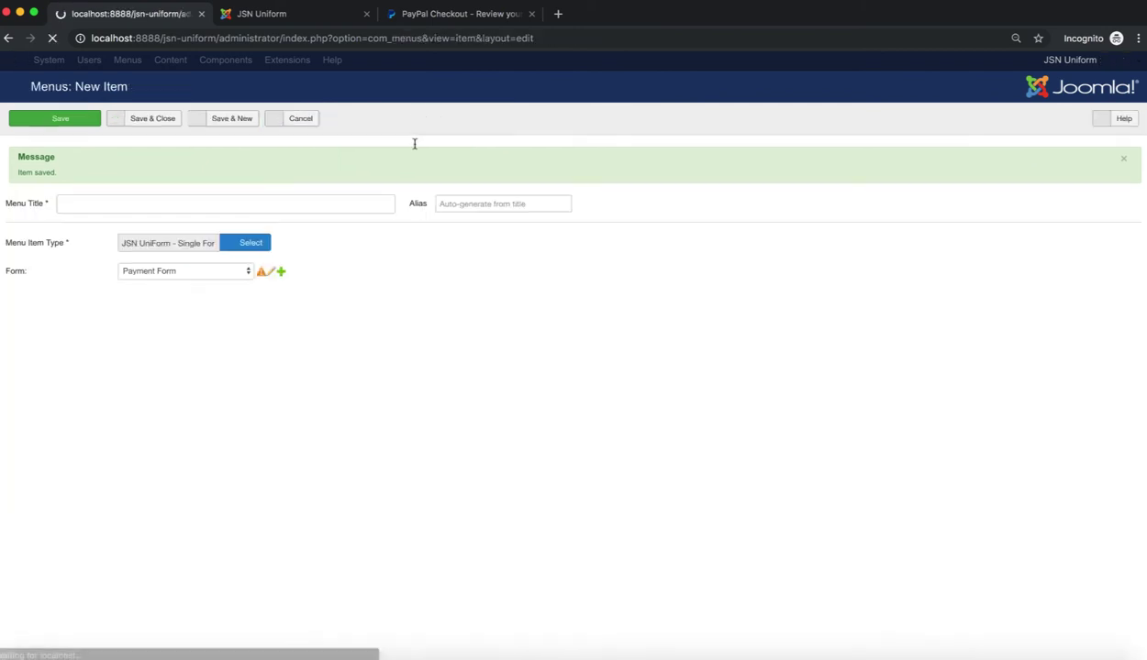
{"action": "left_click", "coordinate": [333, 201]}
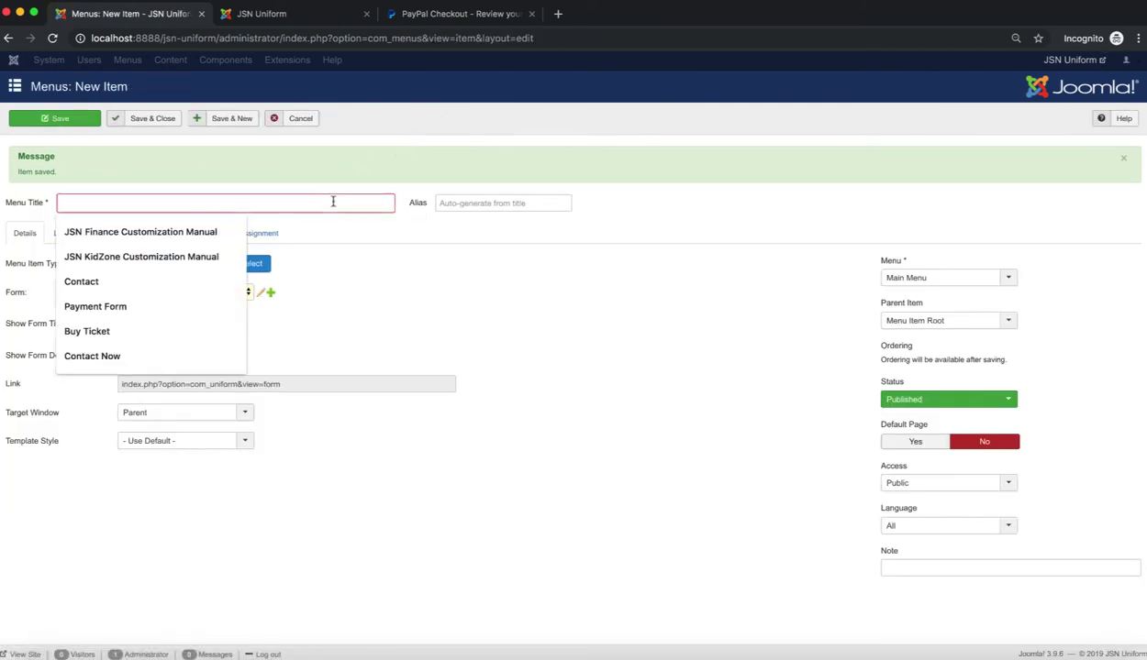
{"action": "type", "text": "Payment Form"}
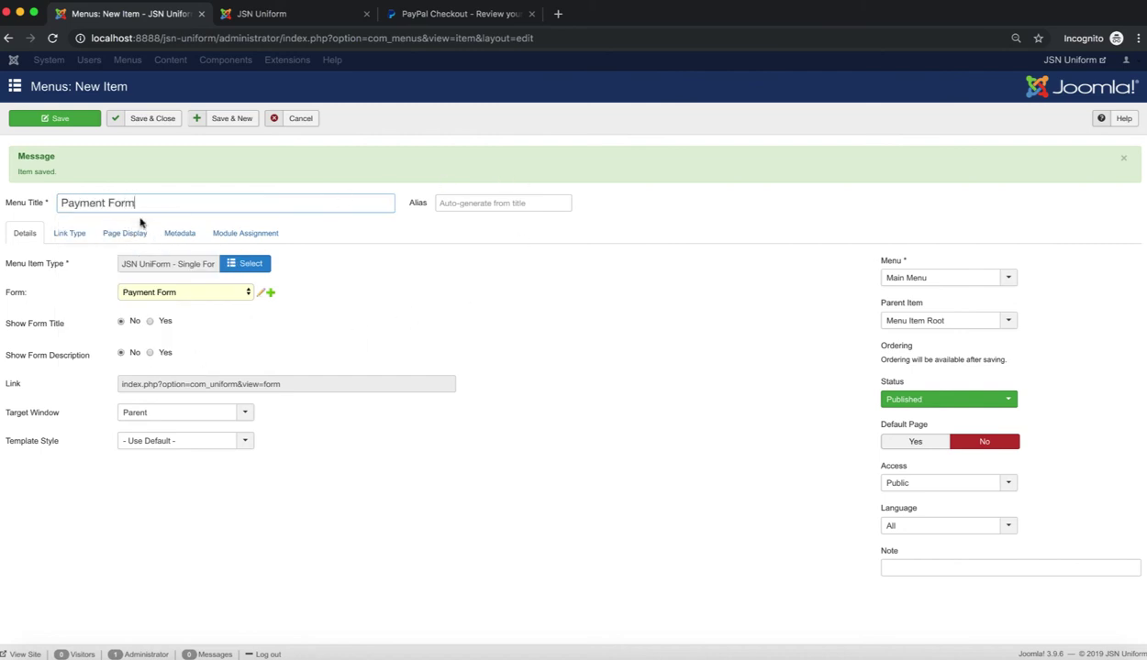
{"action": "left_click", "coordinate": [152, 118]}
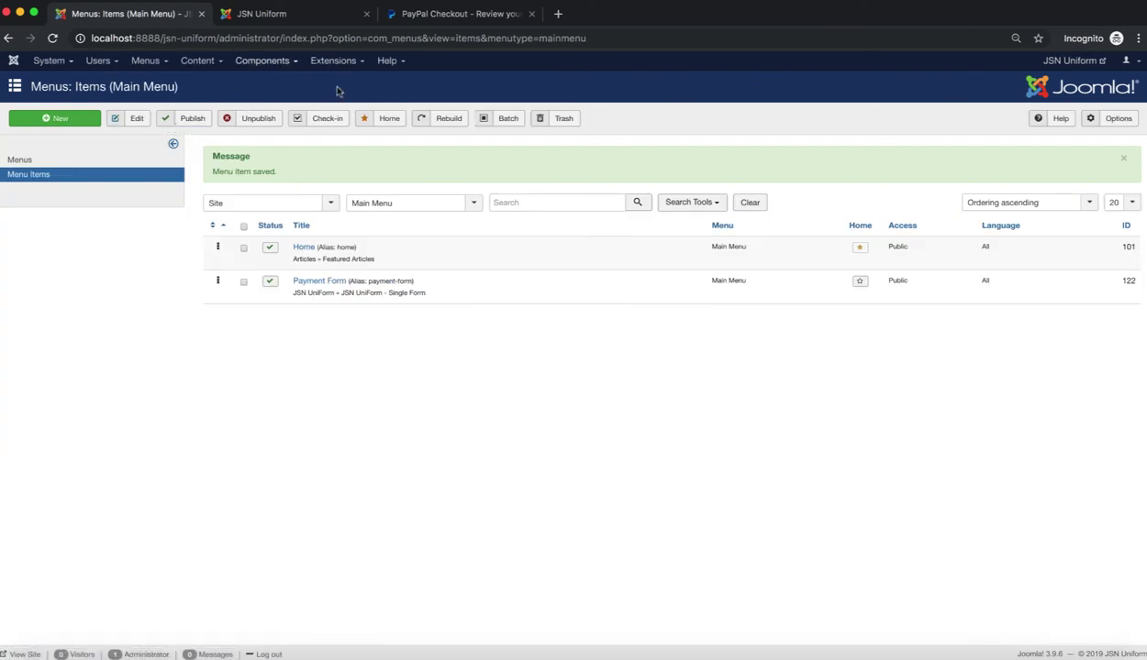
{"action": "left_click", "coordinate": [26, 655]}
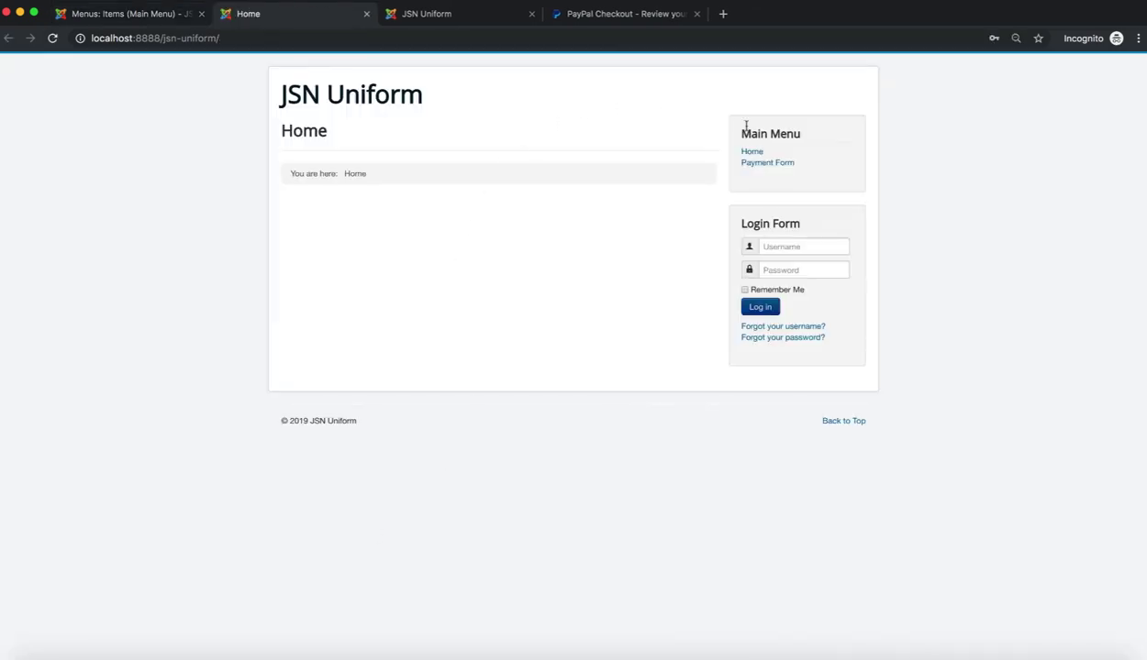
On the Payment Form, order JSN Uniform with Pro Unlimited license and Pro Developer PageBuilder ($208.00).
{"action": "left_click", "coordinate": [792, 165]}
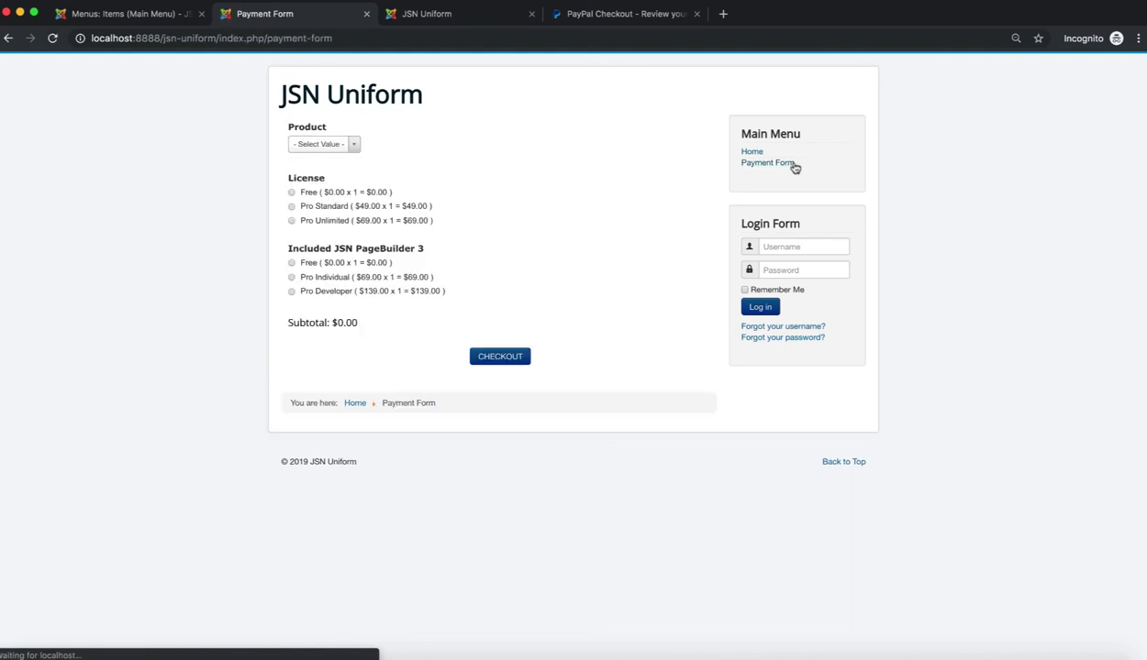
{"action": "left_click", "coordinate": [355, 149]}
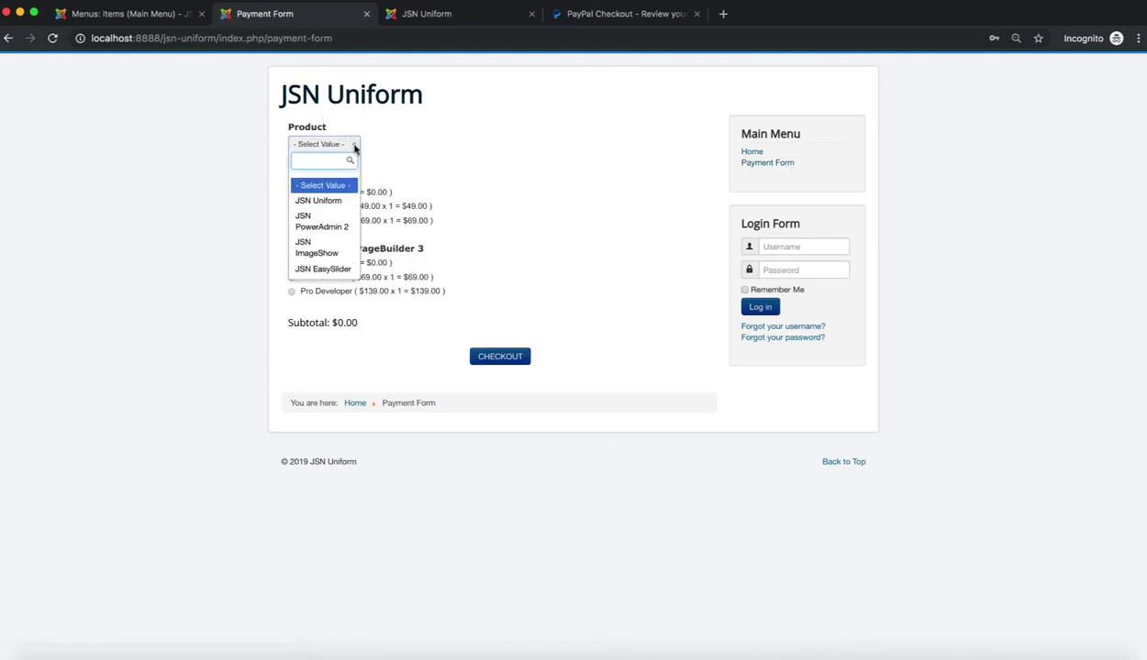
{"action": "left_click", "coordinate": [345, 208]}
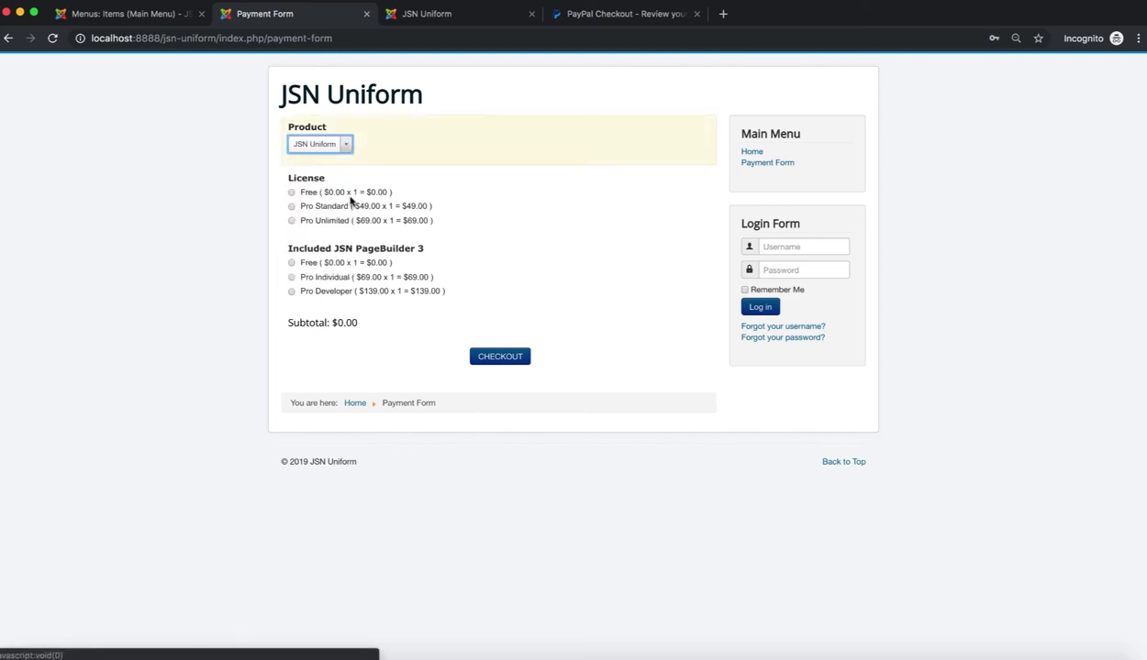
{"action": "left_click", "coordinate": [291, 222]}
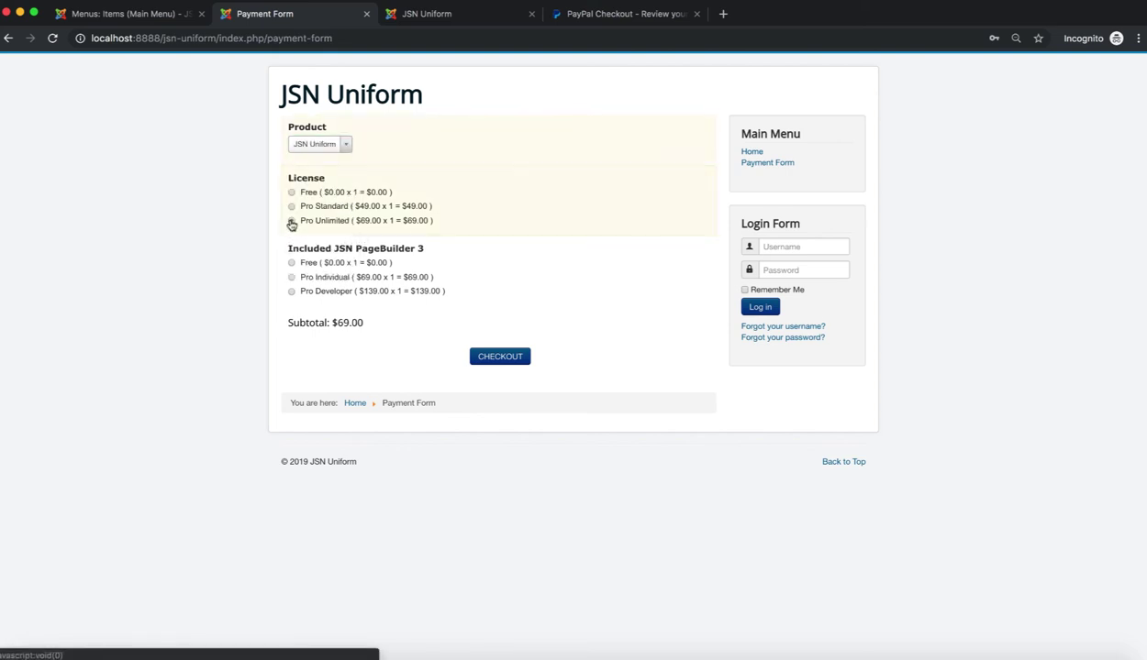
{"action": "left_click", "coordinate": [300, 291]}
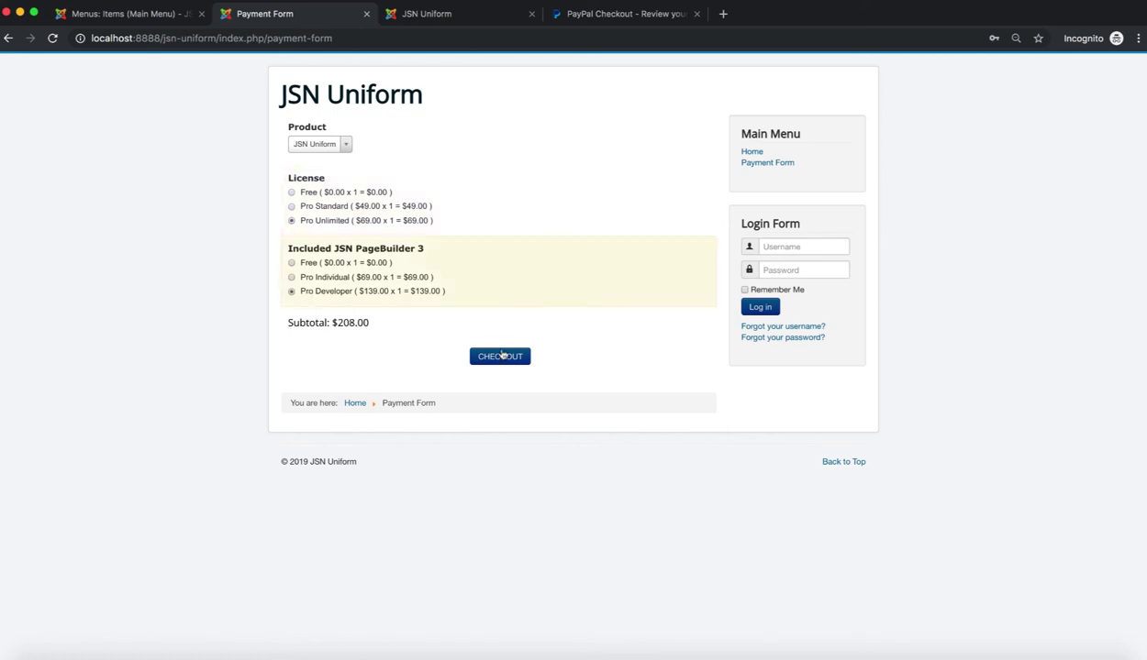
{"action": "left_click", "coordinate": [501, 361]}
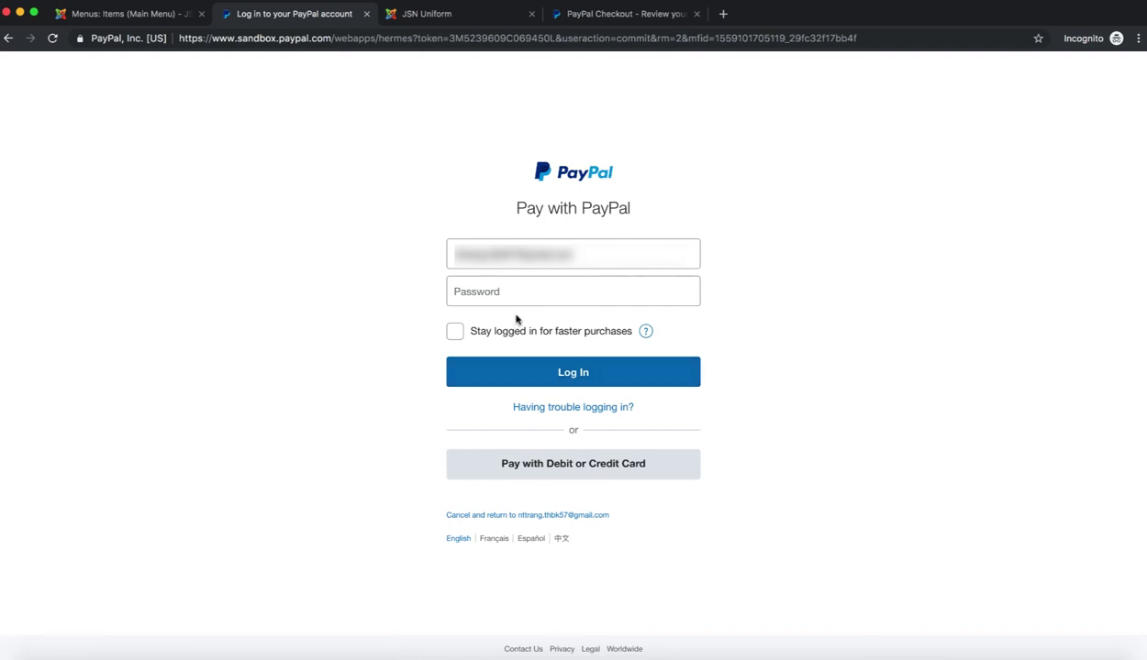
Log in to PayPal sandbox and check line items: Pro Unlimited $69, PageBuilder $139.
{"action": "left_click", "coordinate": [546, 294]}
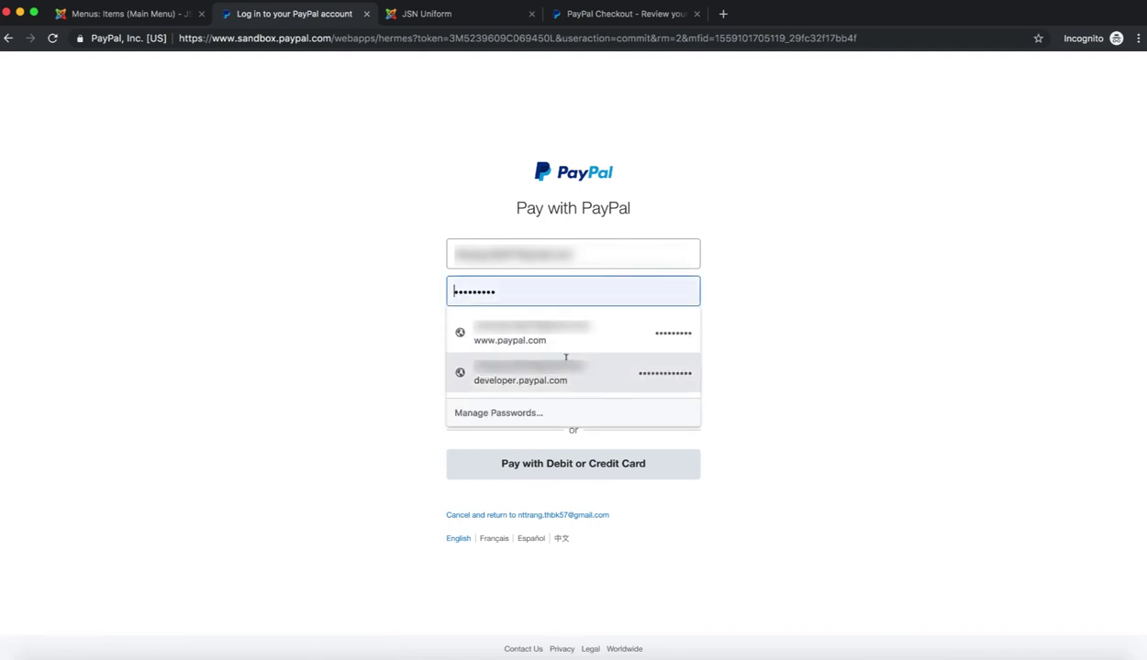
{"action": "left_click", "coordinate": [549, 368]}
{"action": "left_click", "coordinate": [603, 381]}
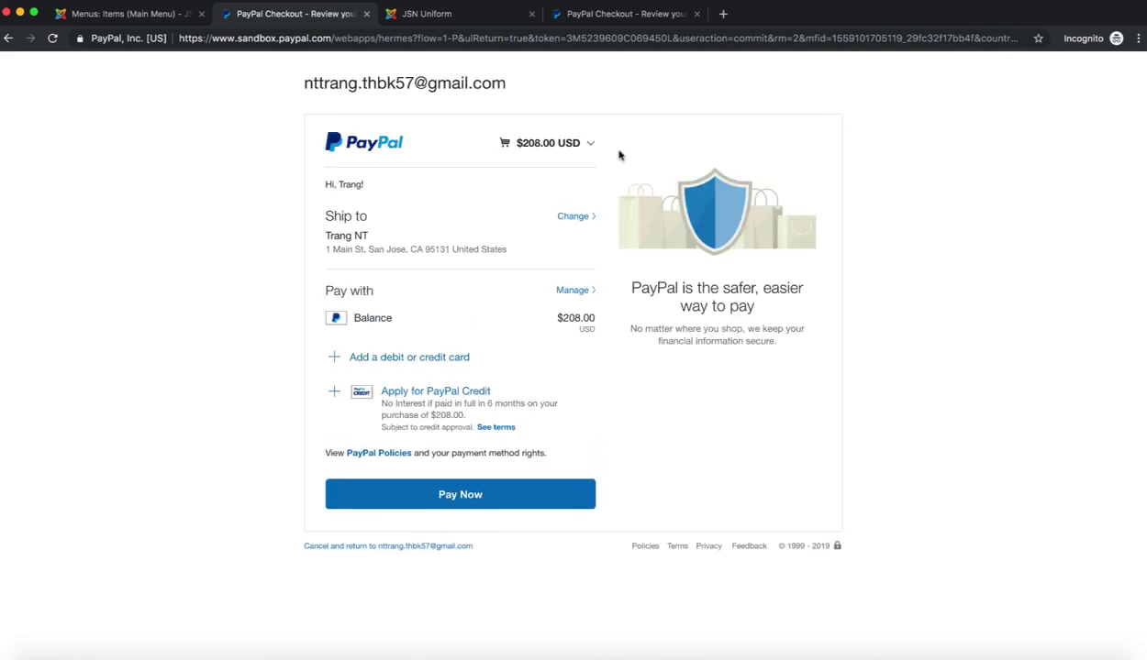
{"action": "left_click", "coordinate": [589, 145]}
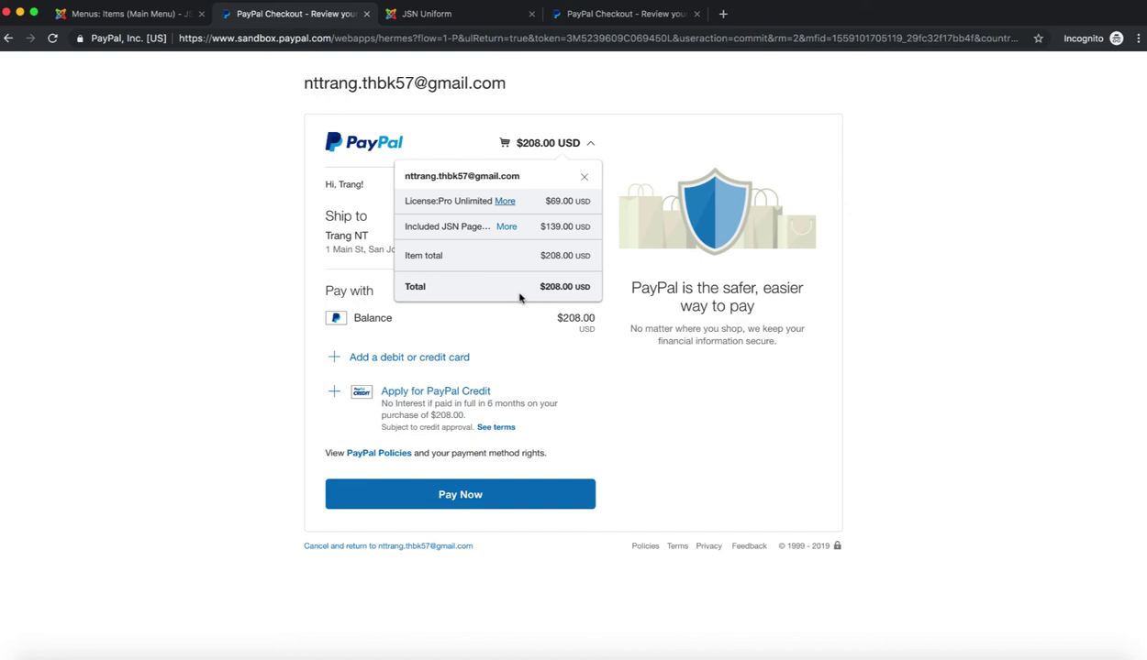
{"action": "left_click", "coordinate": [610, 346]}
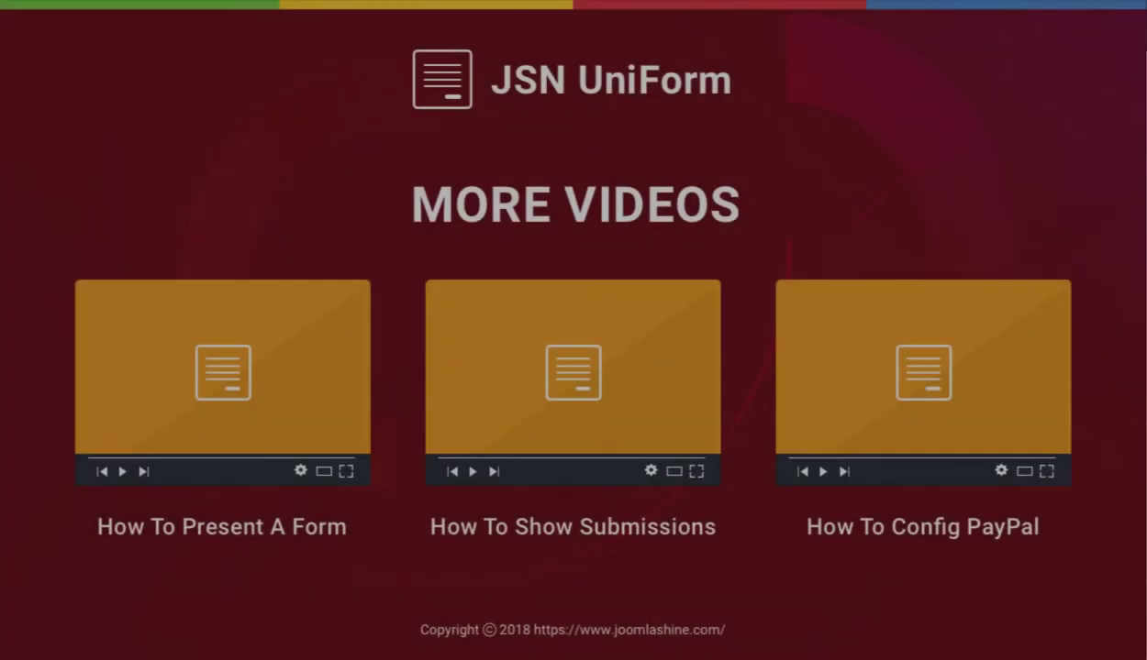